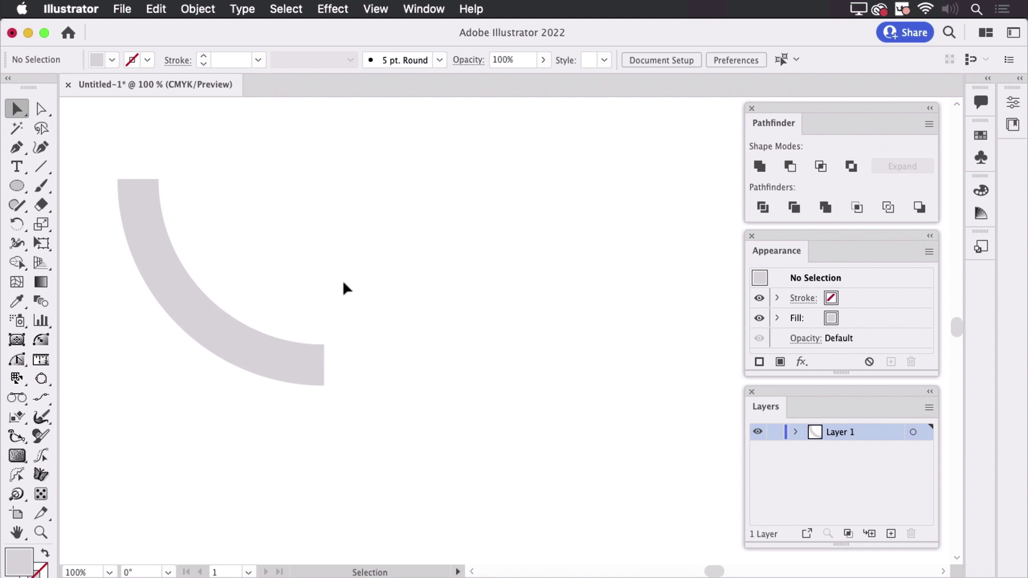
Apply the 3D Revolve (Classic) effect to the grey quarter-arc shape, revolving it from its right edge.
left_click(268, 362)
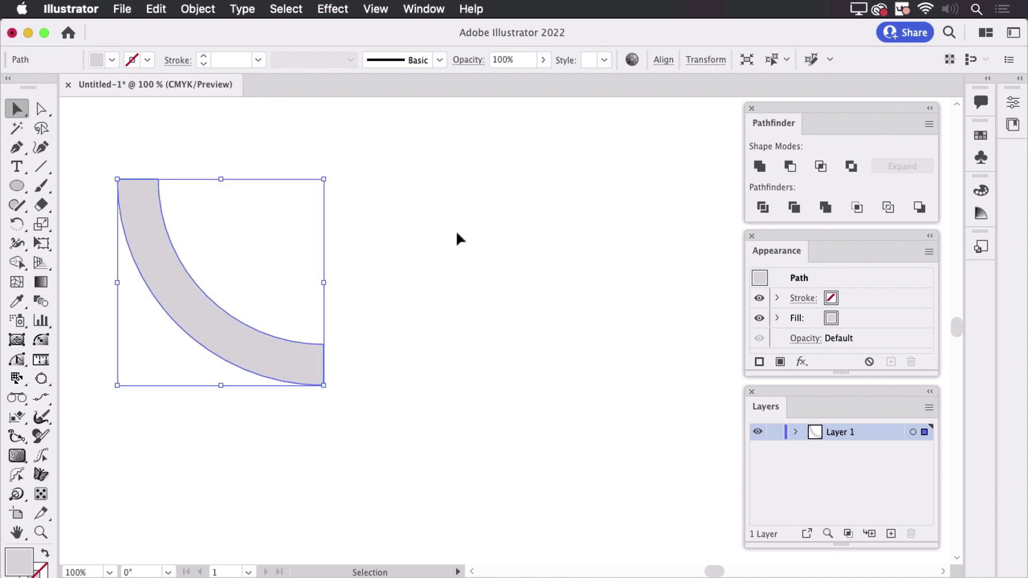
left_click(343, 10)
mouse_move(434, 108)
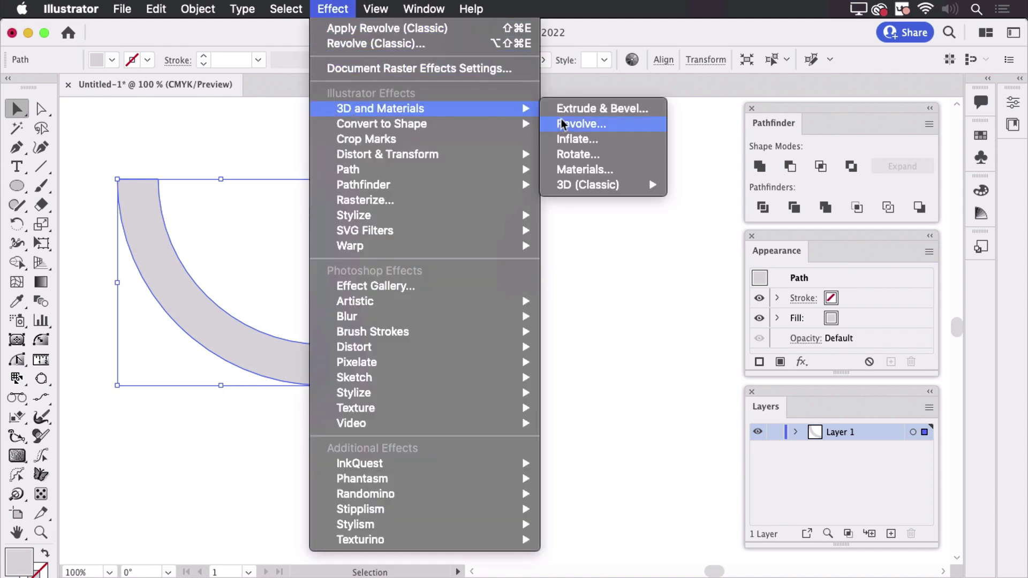
mouse_move(611, 195)
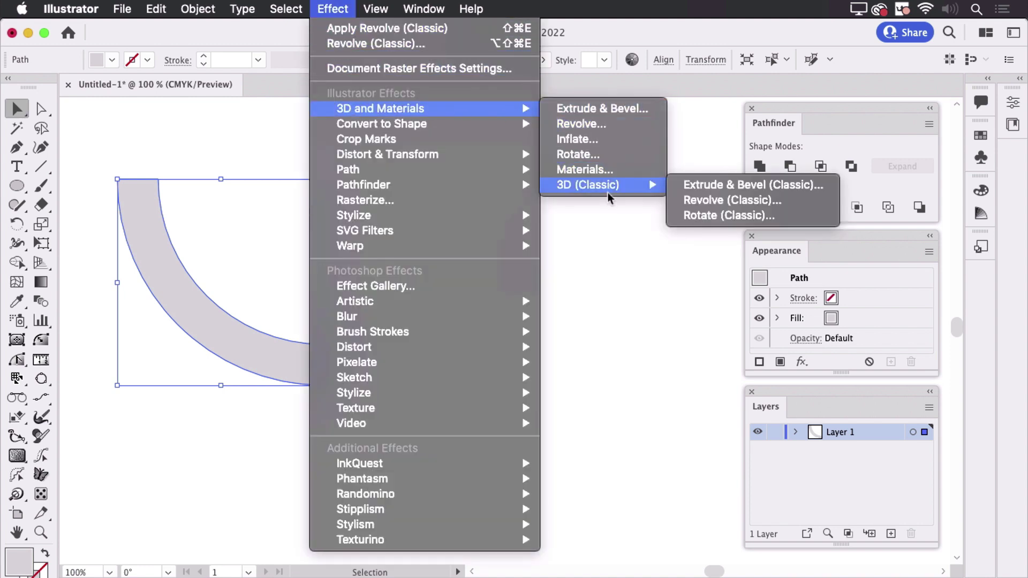
left_click(724, 201)
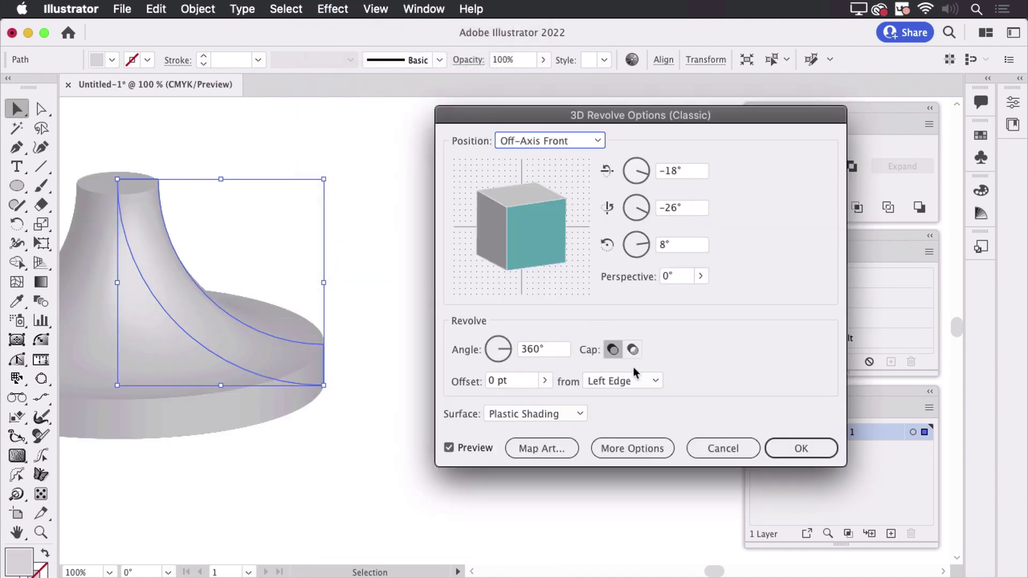
left_click(632, 382)
left_click(625, 414)
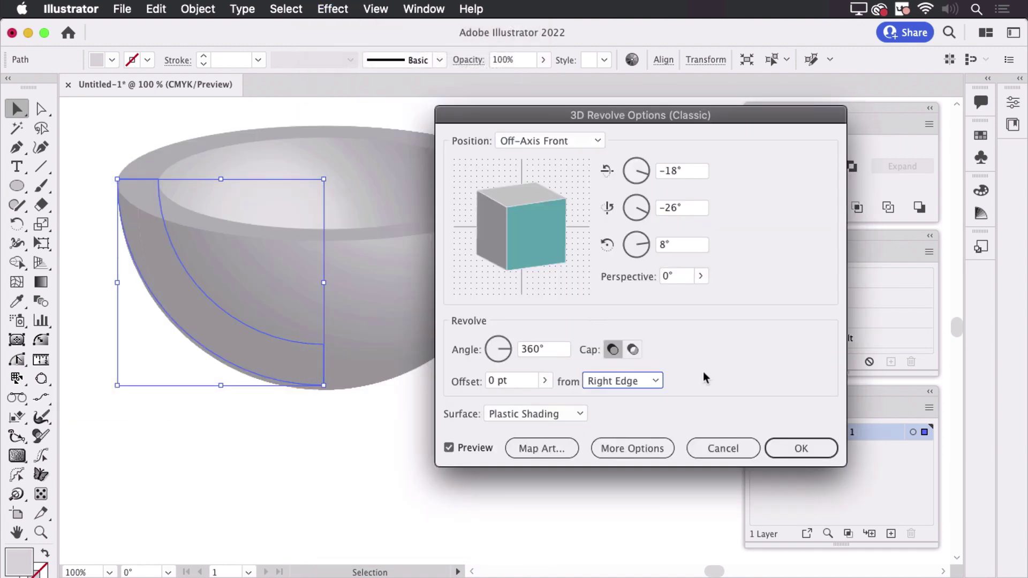
left_click_drag(543, 117, 654, 116)
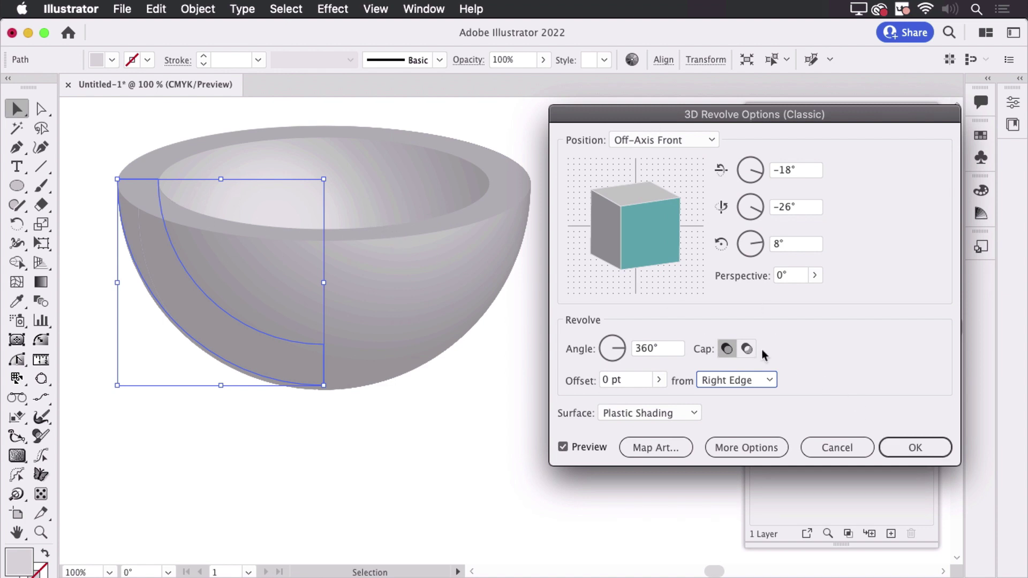
left_click(914, 447)
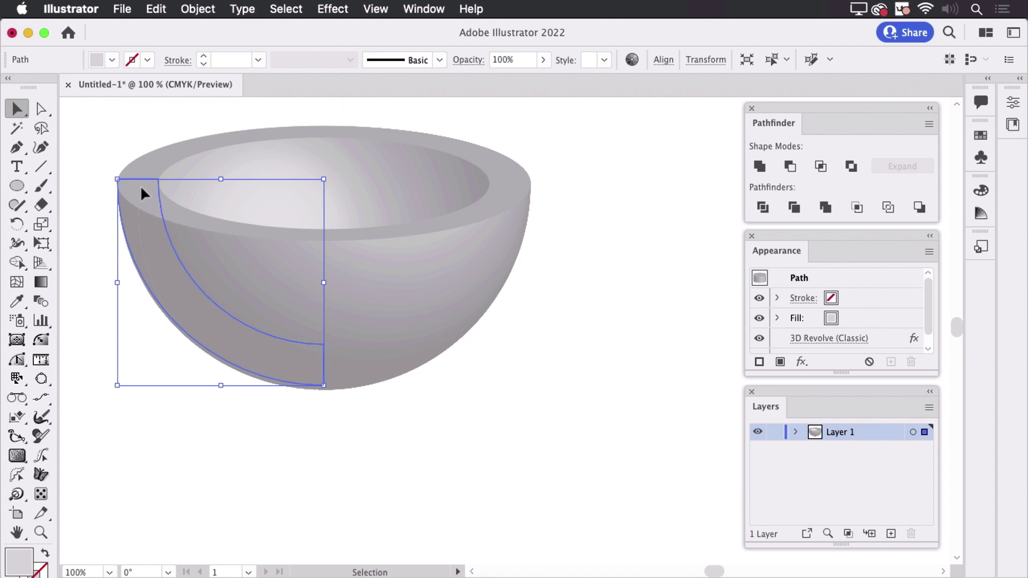
Duplicate the revolved bowl straight below the original, leaving a gap between the two.
left_click_drag(141, 185, 209, 472)
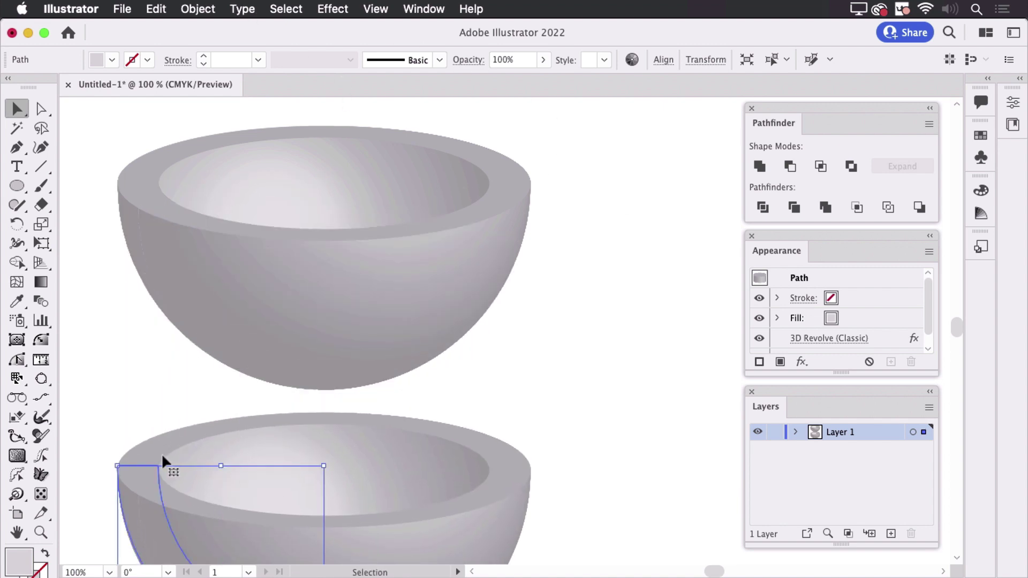
left_click_drag(139, 464, 140, 484)
Expand the appearance of the upper bowl and ungroup the resulting artwork.
left_click(240, 369)
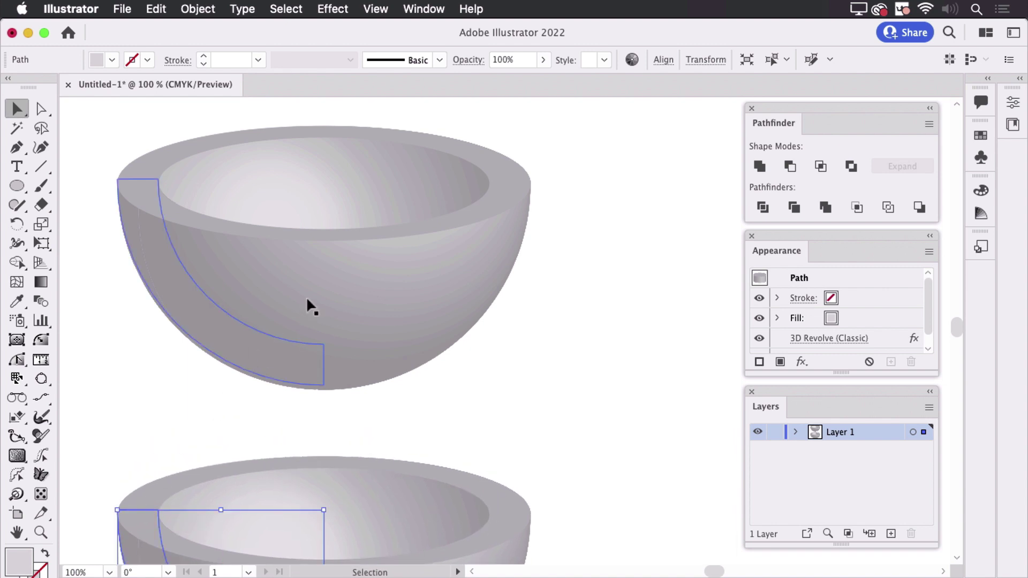
left_click(198, 9)
left_click(326, 382)
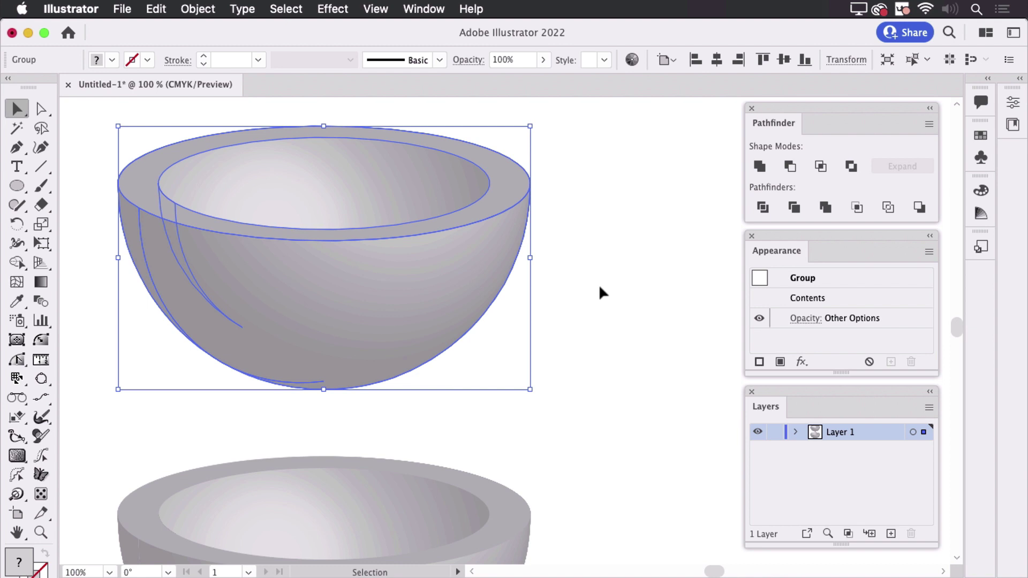
key("super")
key("super+shift+g")
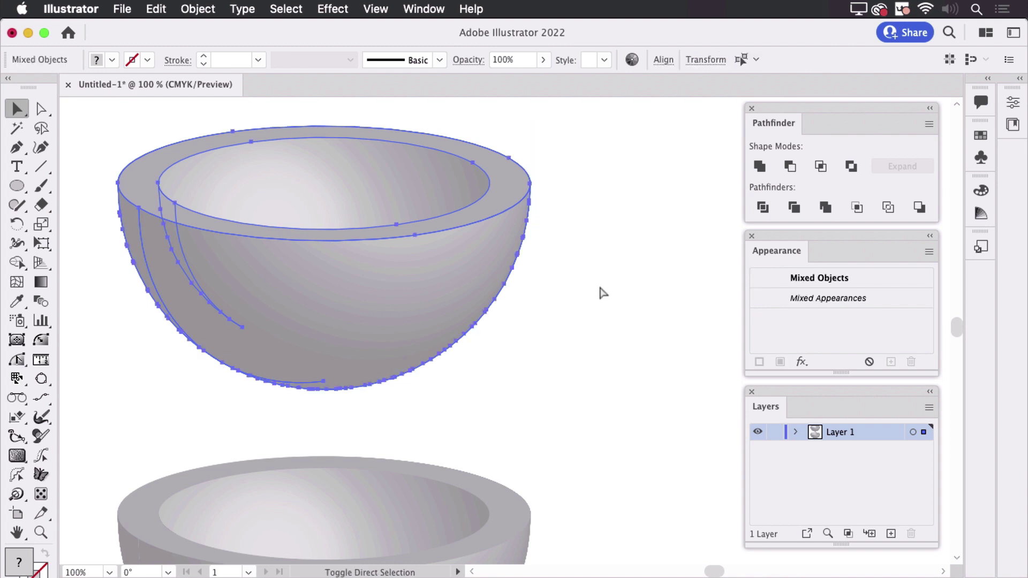
left_click(620, 317)
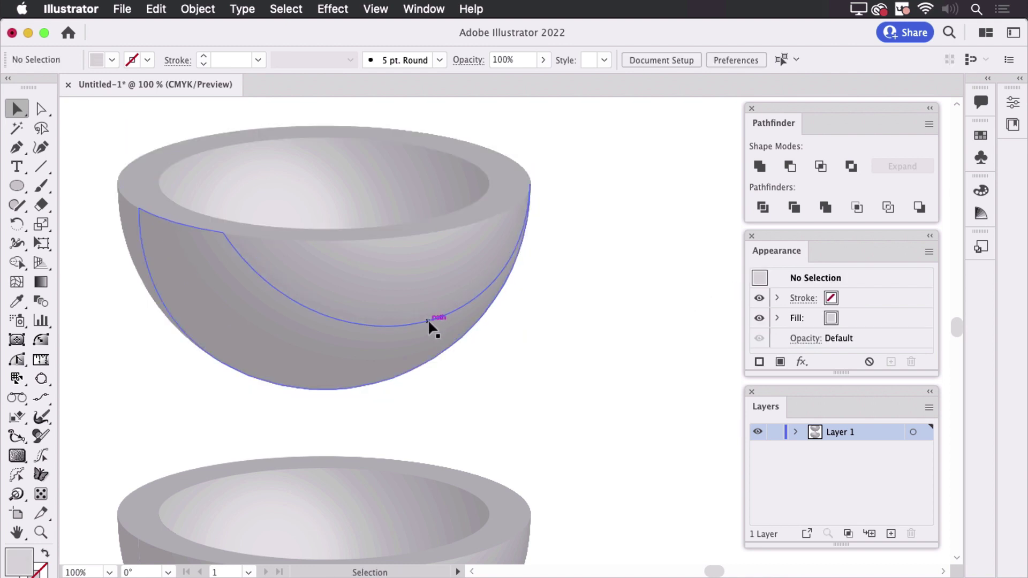
Examine which separate pieces make up the upper bowl's outer surface and rim by selecting them.
left_click(478, 320)
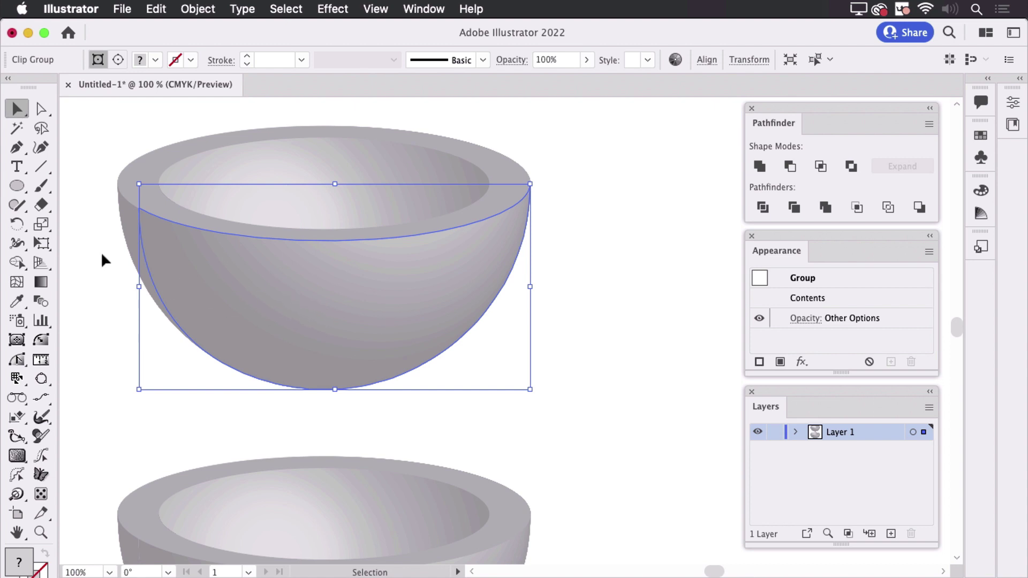
left_click_drag(140, 294, 146, 297)
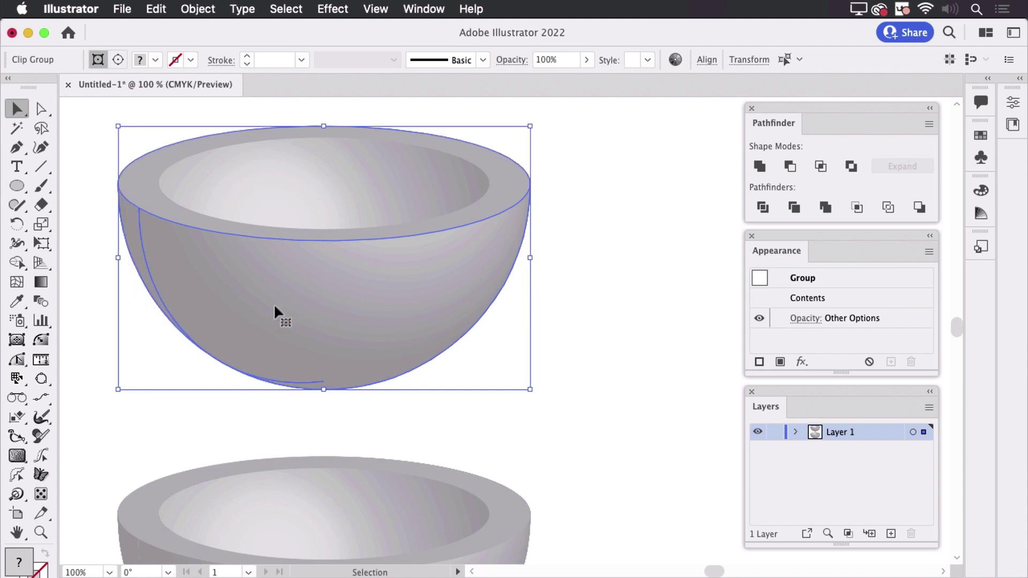
left_click(507, 160, "shift")
left_click(650, 190)
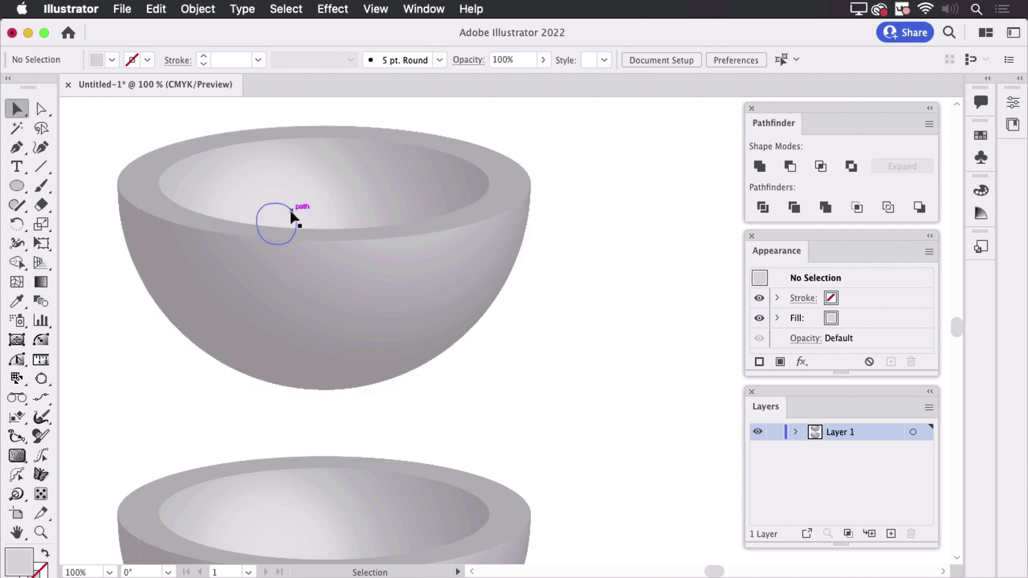
Unite the narrow side piece and the large front piece of the upper bowl's outer surface into one shape.
left_click(130, 234)
left_click(387, 307, "shift")
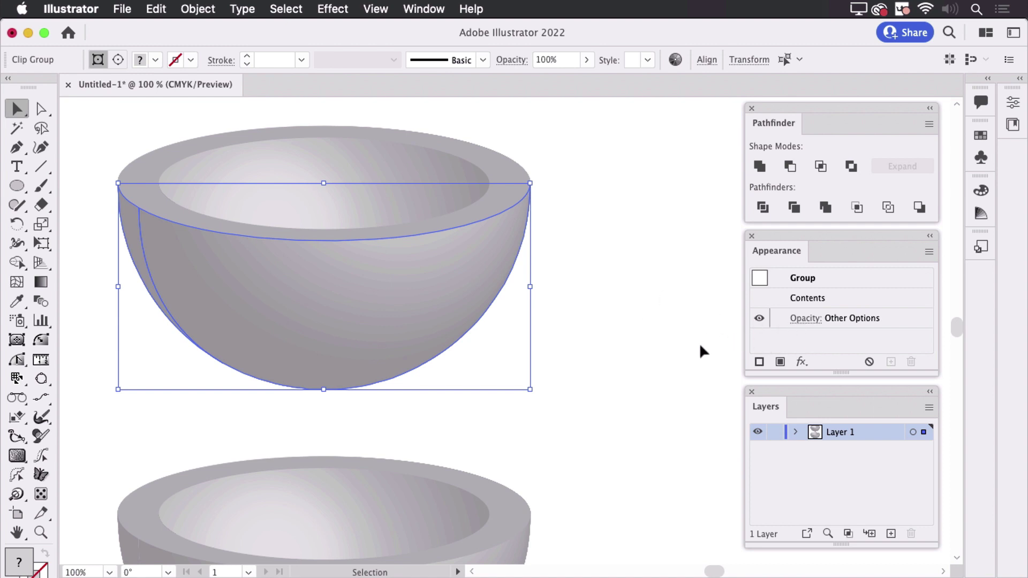
left_click(760, 172)
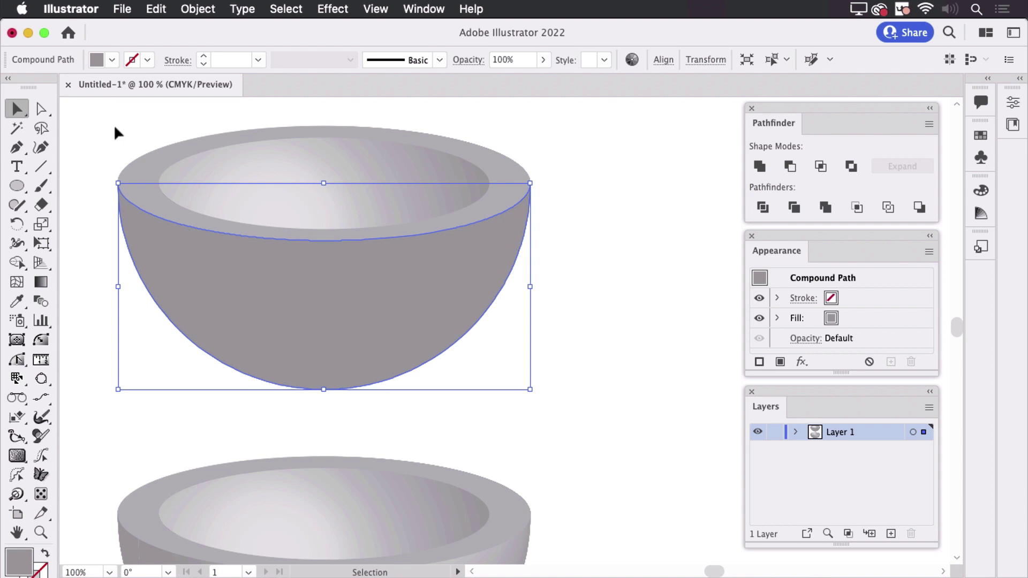
Examine the anchor points along the side edge of the united outer surface up close.
left_click(44, 111)
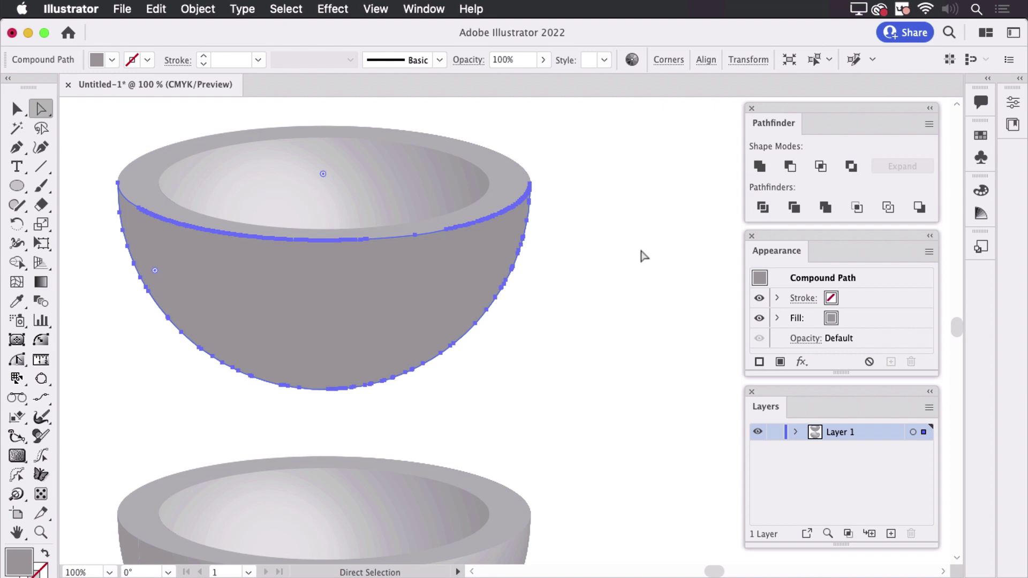
key("super+space")
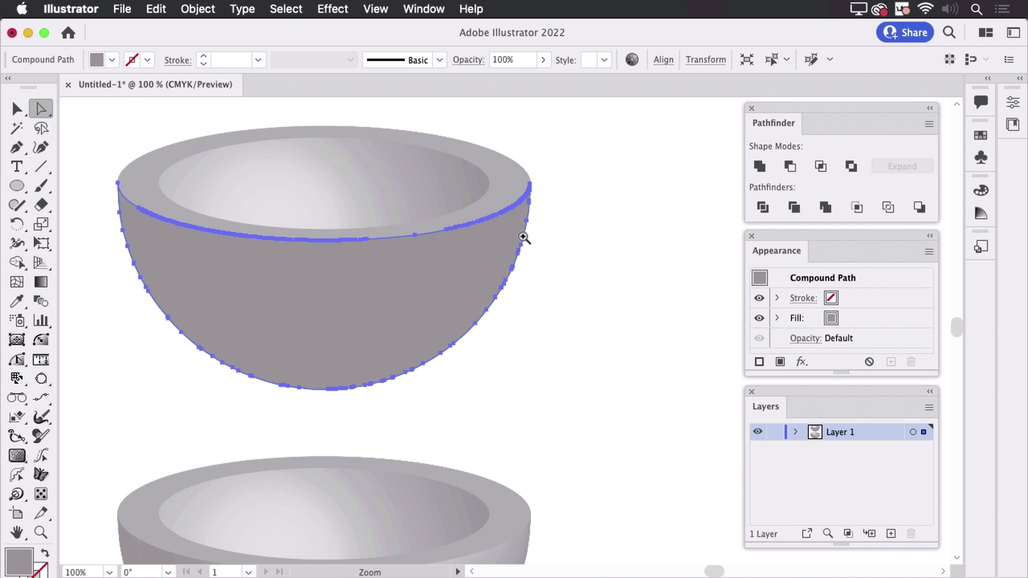
left_click(523, 230)
left_click_drag(558, 251, 640, 255)
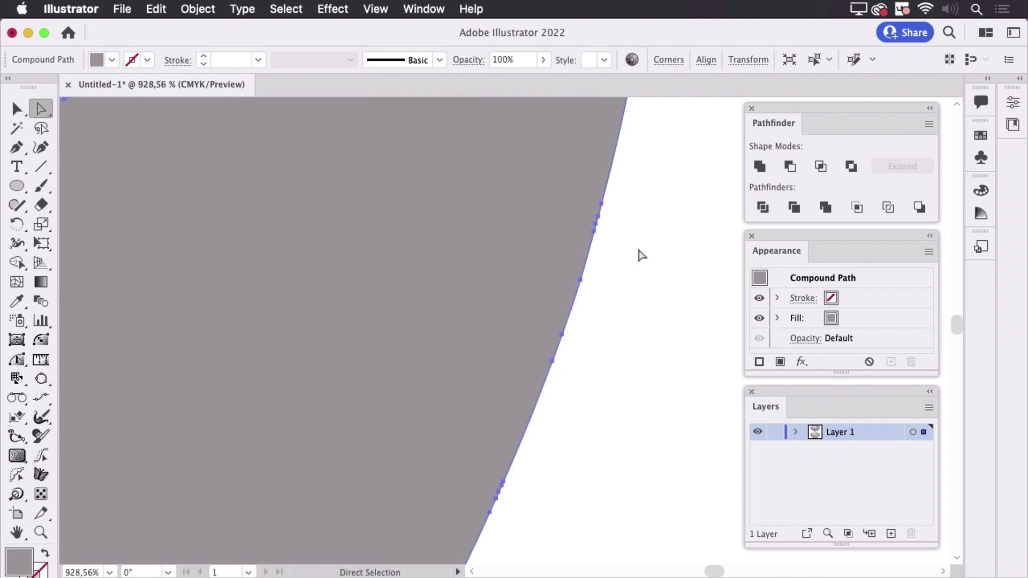
key("super+shift+a")
key("super+space")
left_click_drag(685, 313, 733, 317)
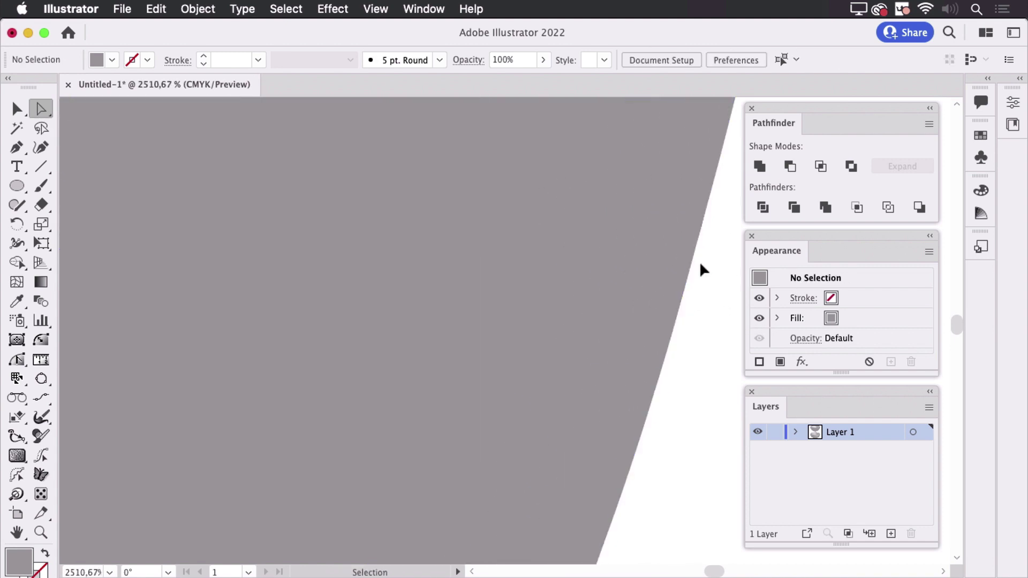
Examine the anchor points along the rim edge of the united outer surface, and clear the selection.
key("super+alt+space")
left_click_drag(695, 273, 360, 316)
left_click(358, 311)
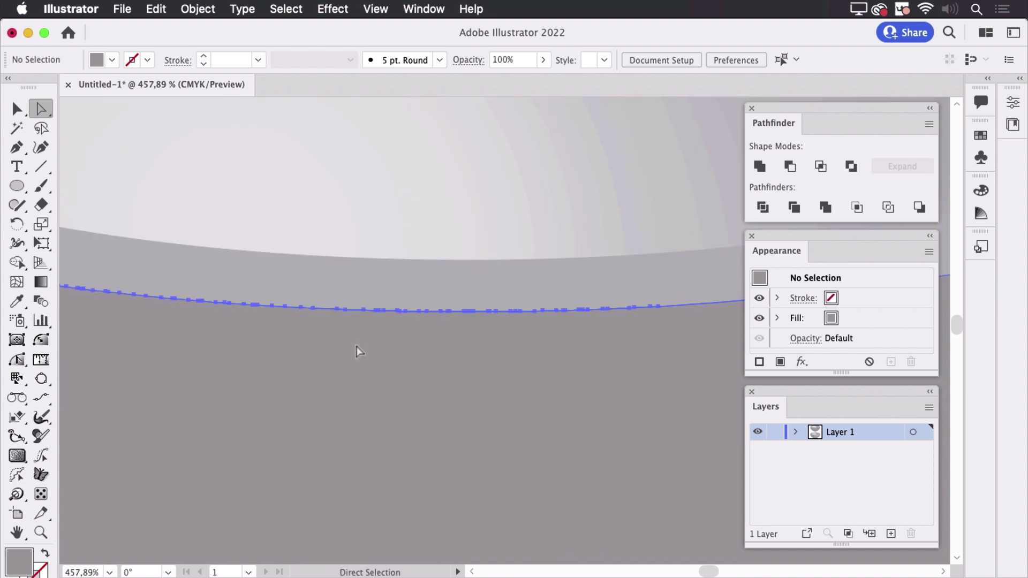
key("super+alt+space")
left_click_drag(605, 321, 395, 371)
left_click_drag(369, 287, 202, 231)
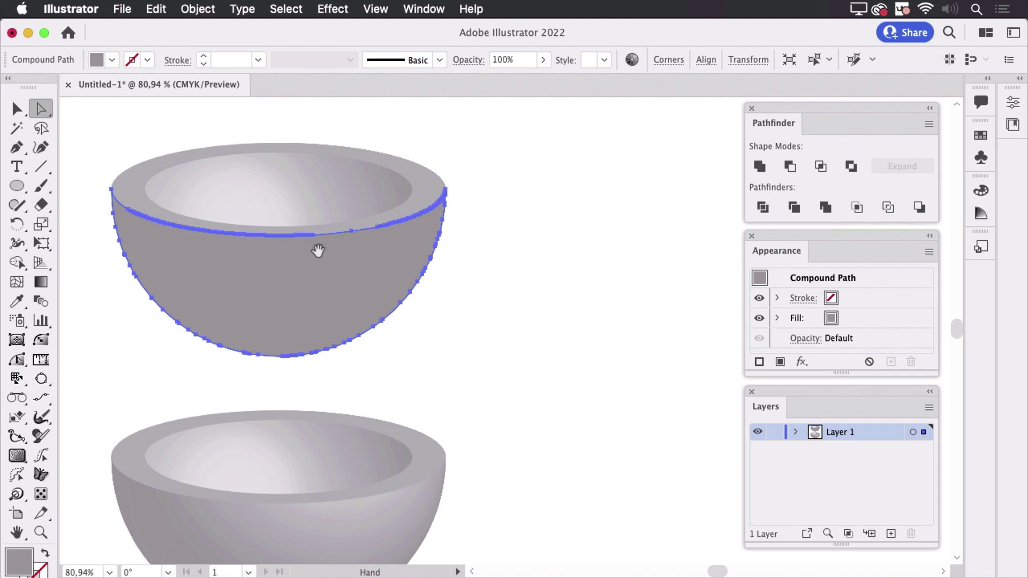
left_click(594, 289)
key("super+space")
left_click_drag(499, 268, 558, 273)
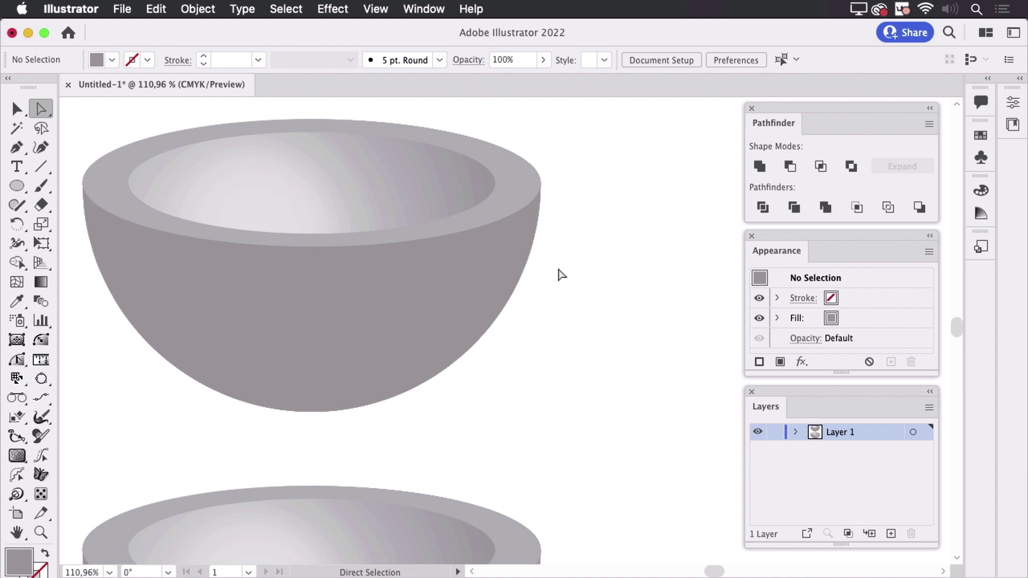
Review the blend steps and surface shading choices in the lower bowl's full 3D Revolve (Classic) options, cancel, and return to the upper bowl.
key("space")
left_click_drag(409, 492, 413, 213)
left_click(16, 109)
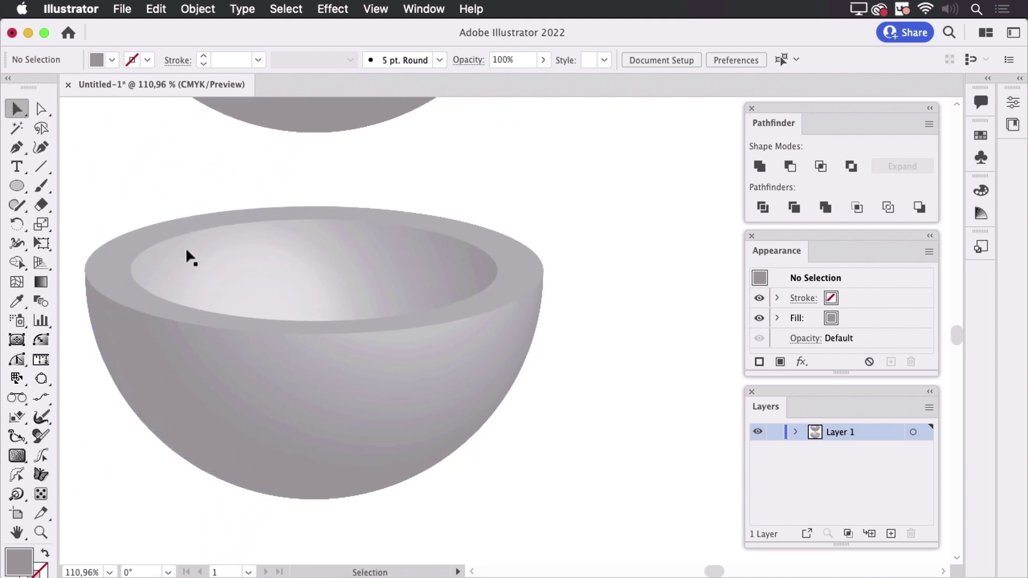
left_click(164, 361)
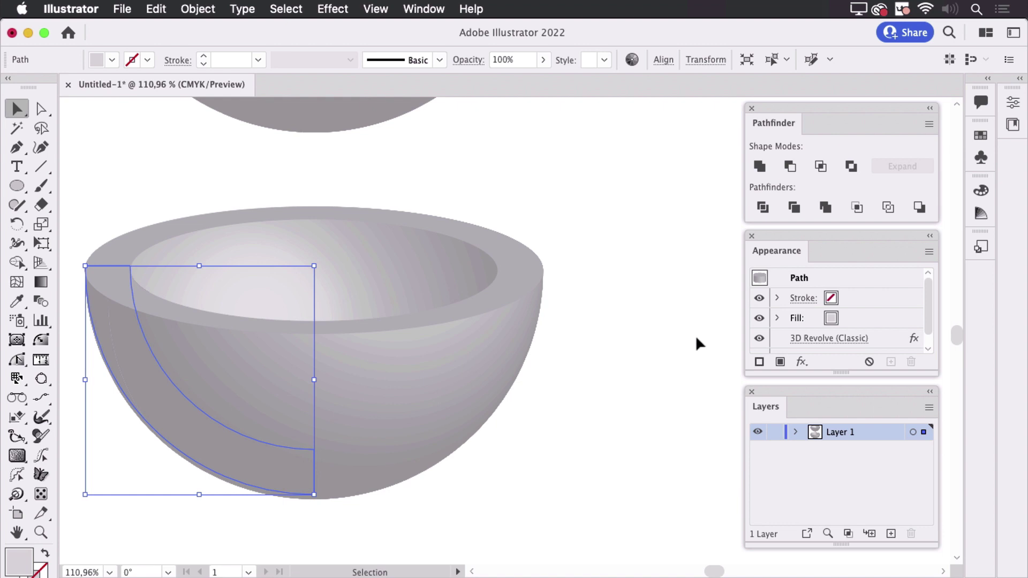
left_click(828, 339)
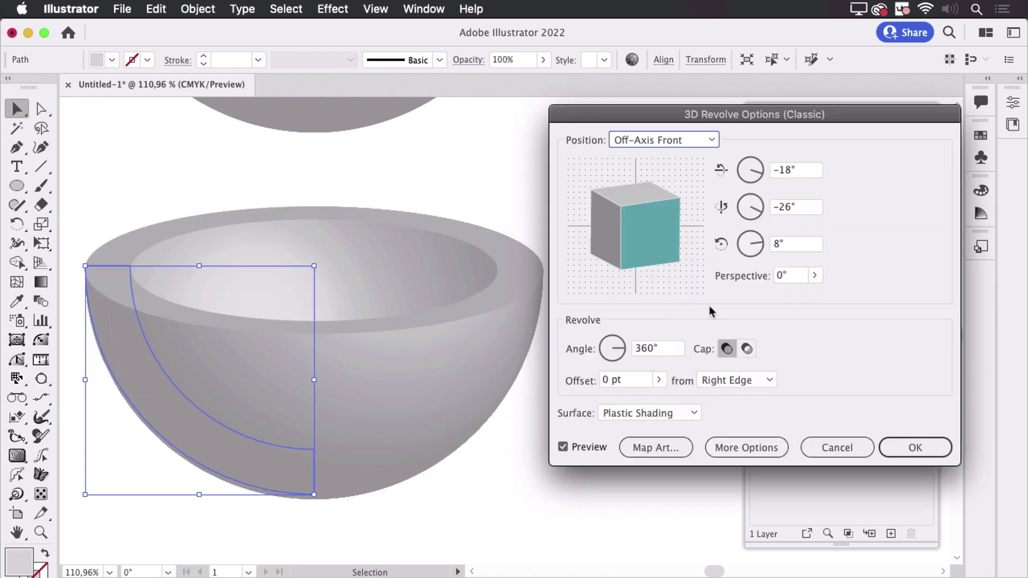
left_click_drag(692, 120, 577, 39)
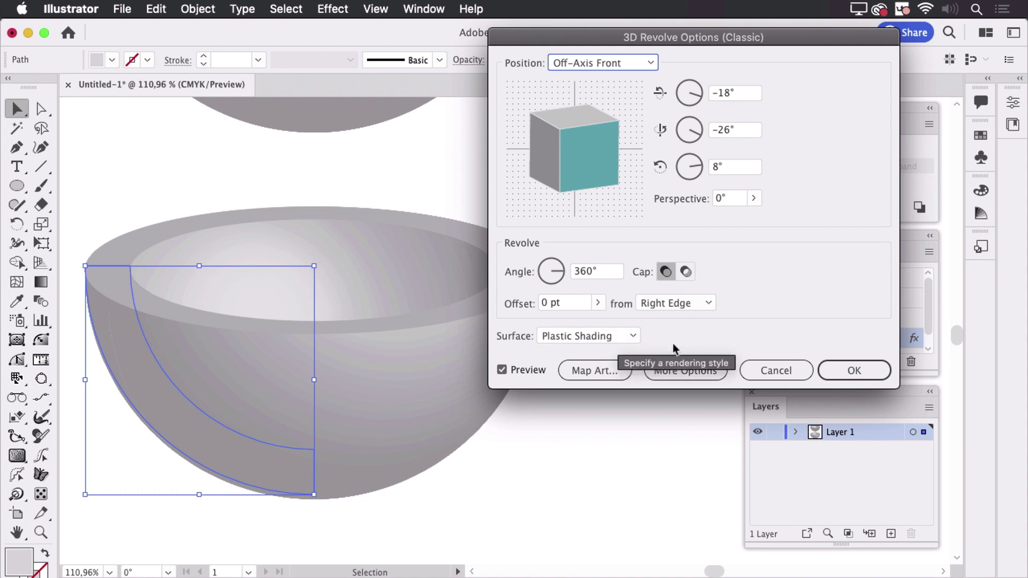
left_click(701, 373)
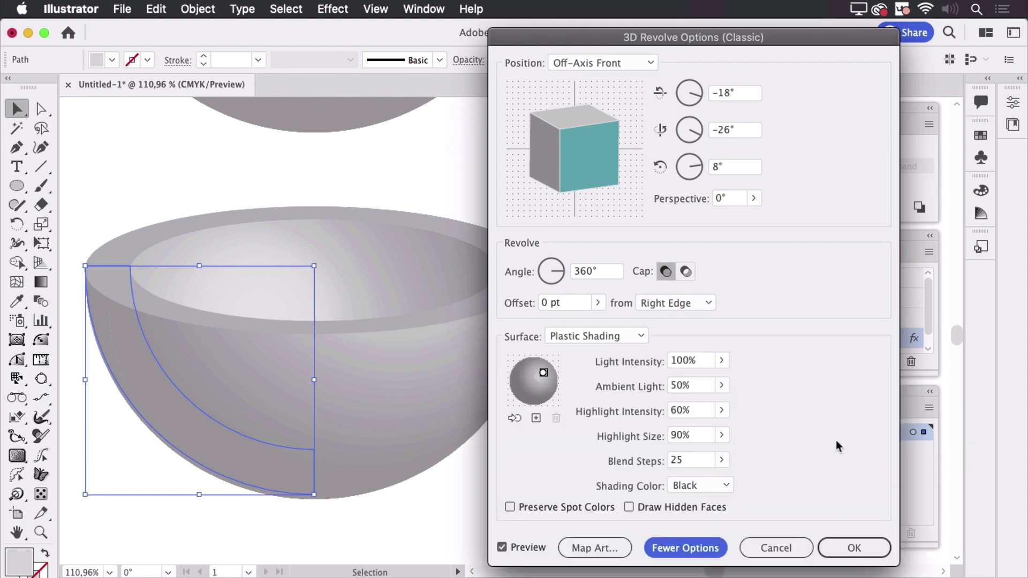
left_click(692, 460)
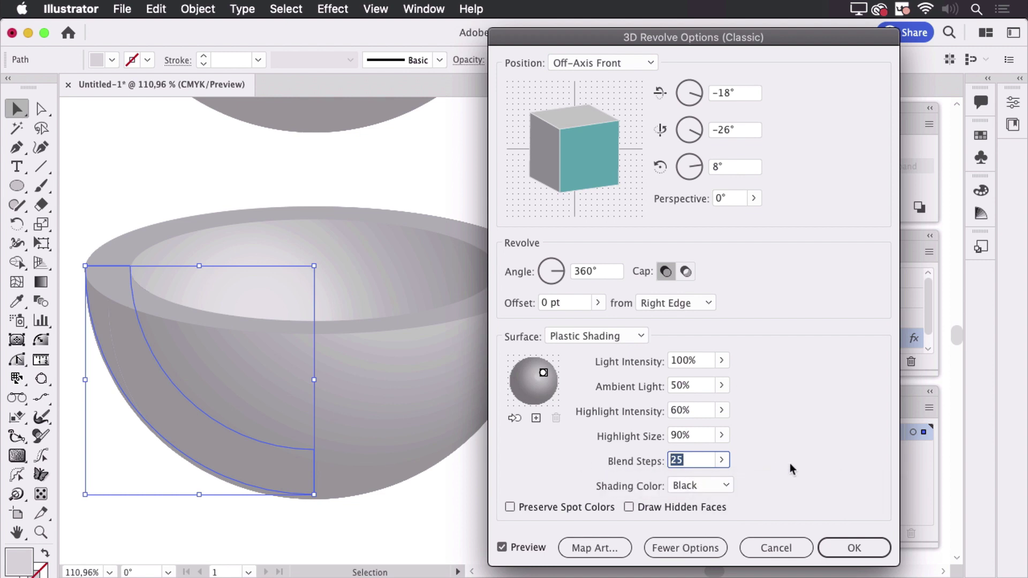
left_click(591, 335)
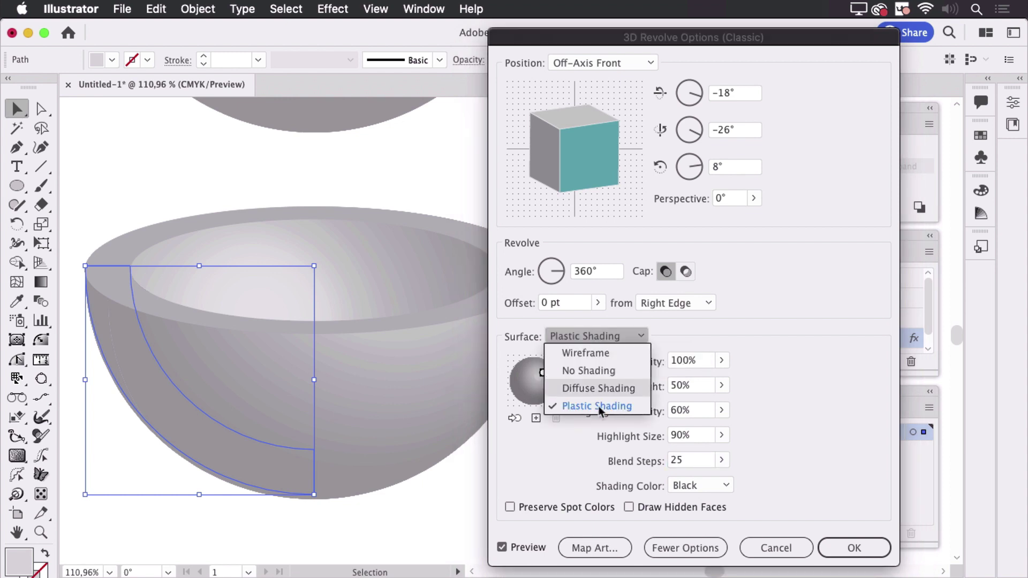
left_click(769, 345)
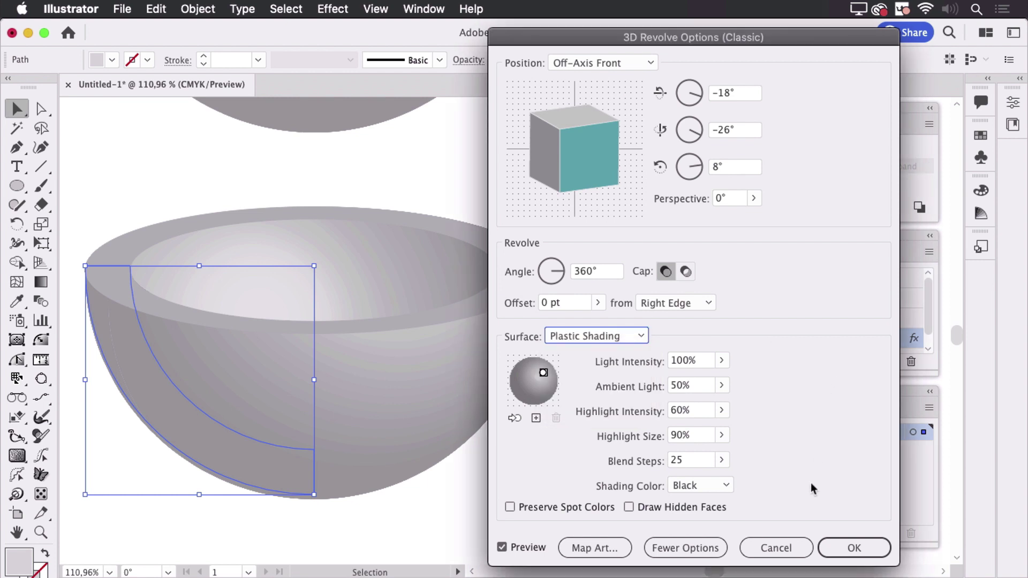
left_click(775, 547)
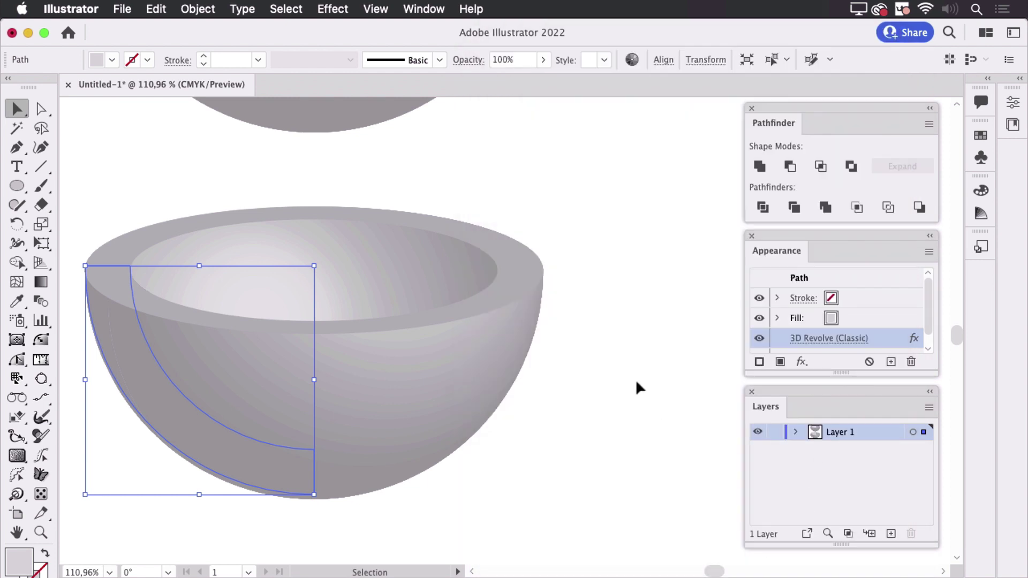
left_click(634, 379)
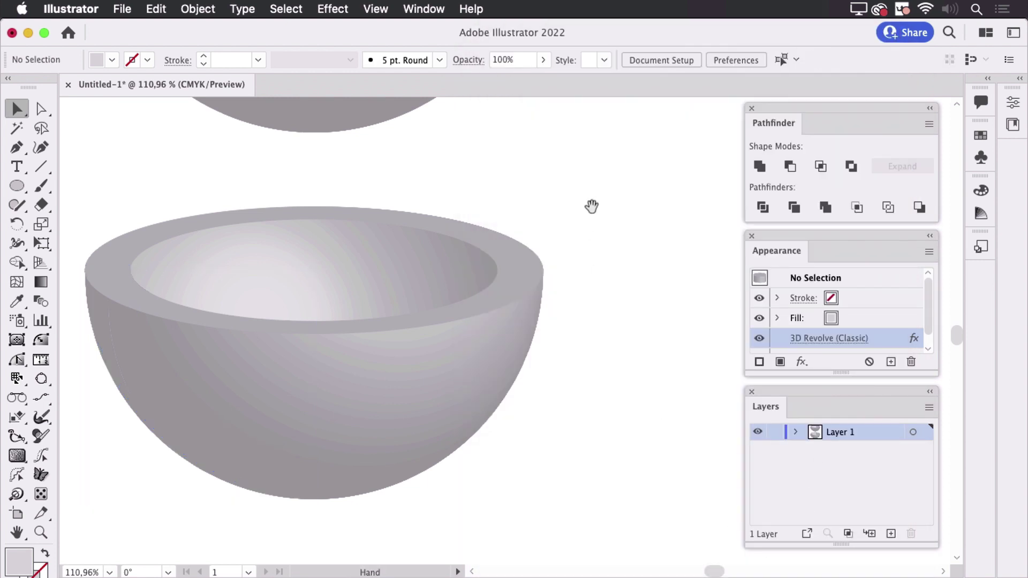
scroll(591, 206, "up", 10)
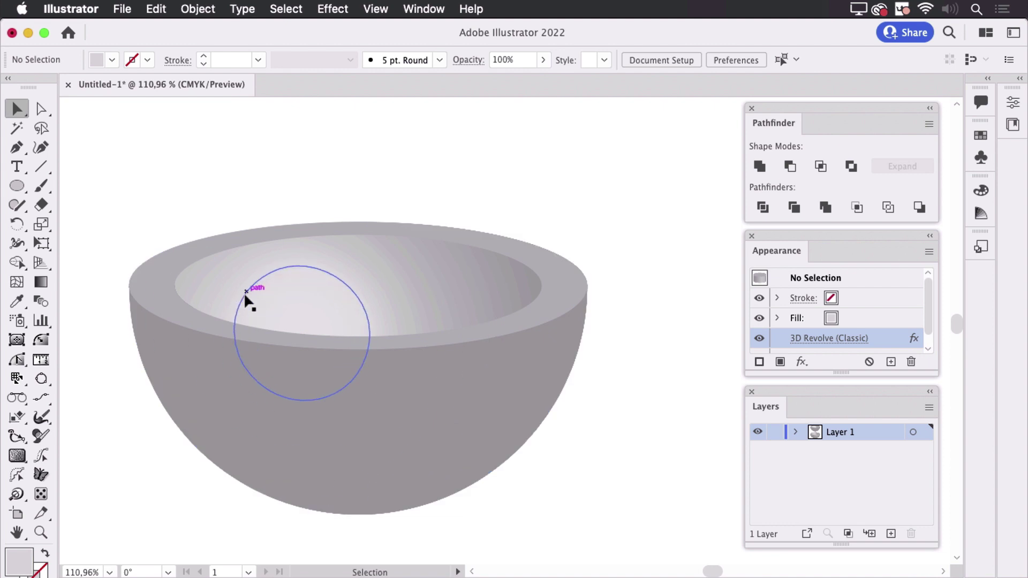
Check the upper bowl's united outer surface, and view the artwork in Outline mode before returning to the normal preview.
left_click(277, 464)
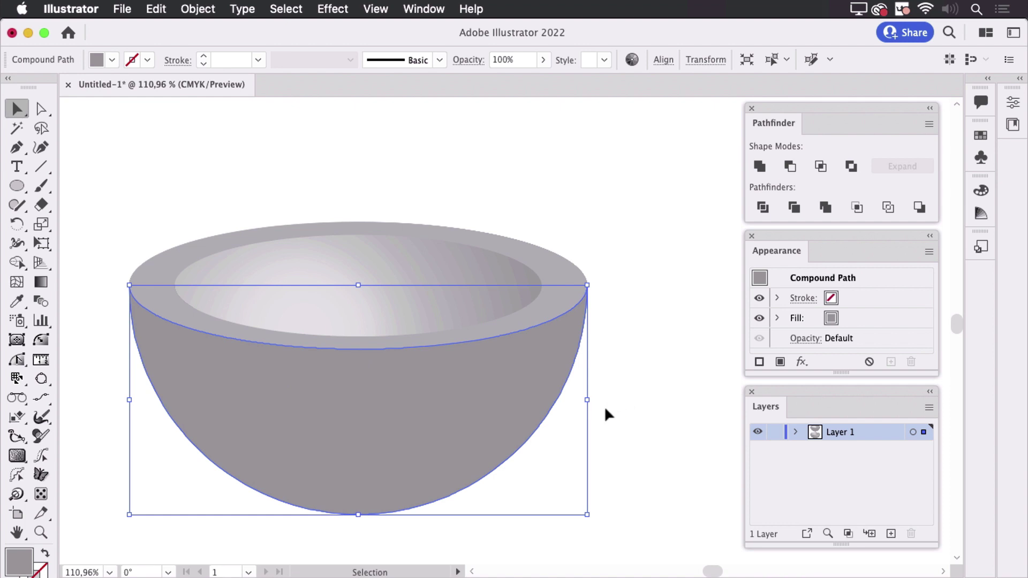
left_click(613, 239)
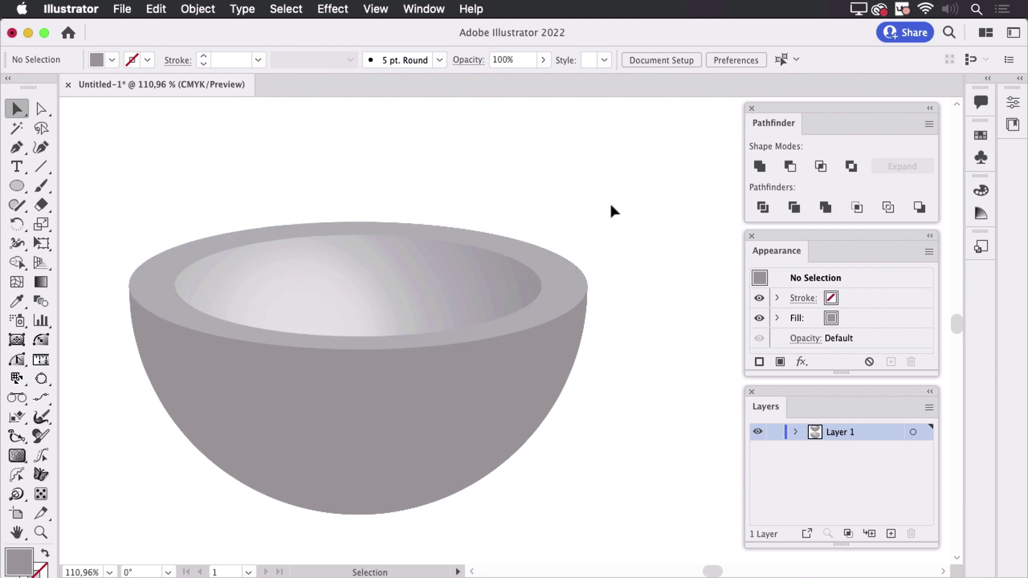
left_click(375, 8)
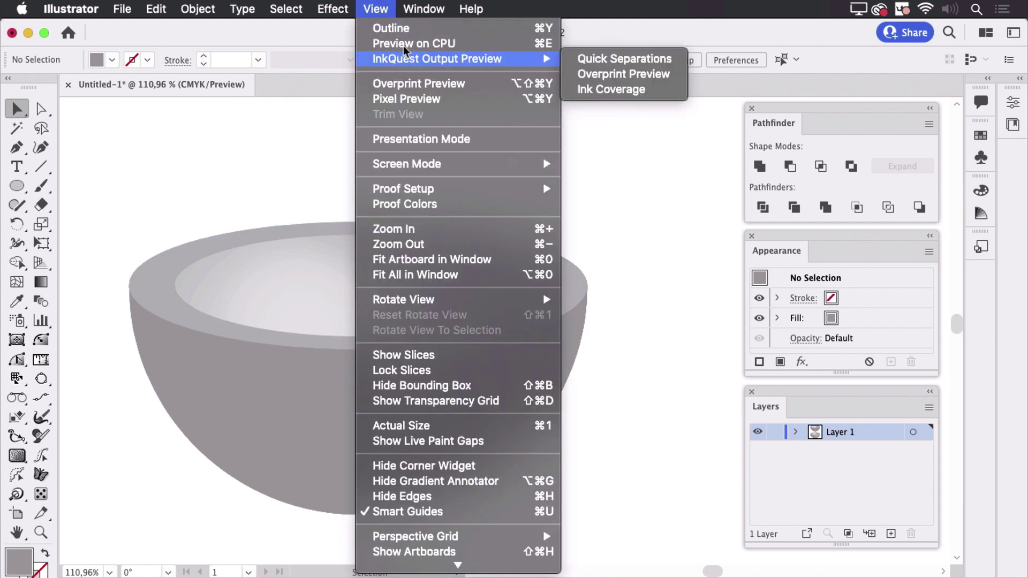
left_click(396, 30)
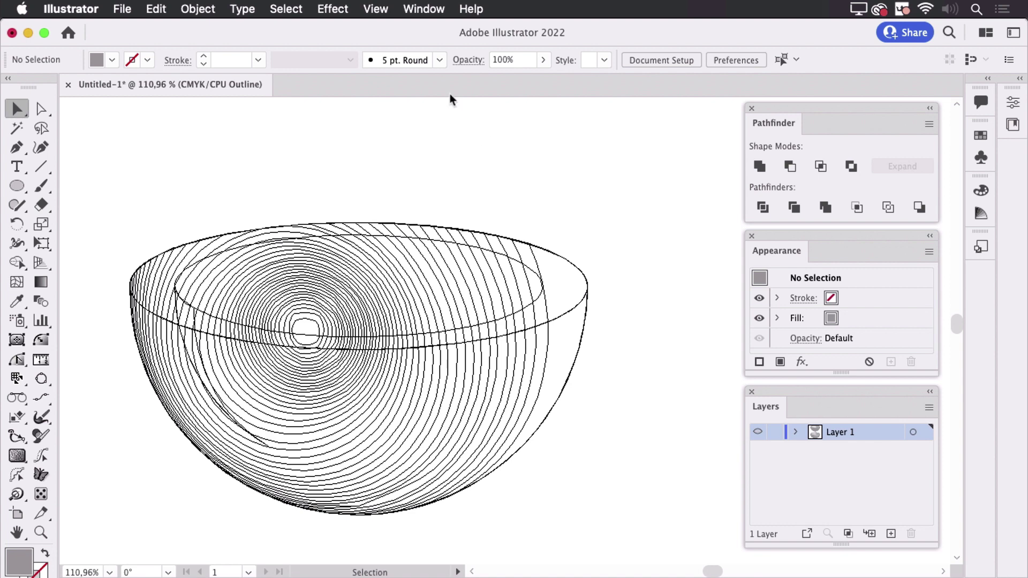
left_click(372, 15)
left_click(391, 30)
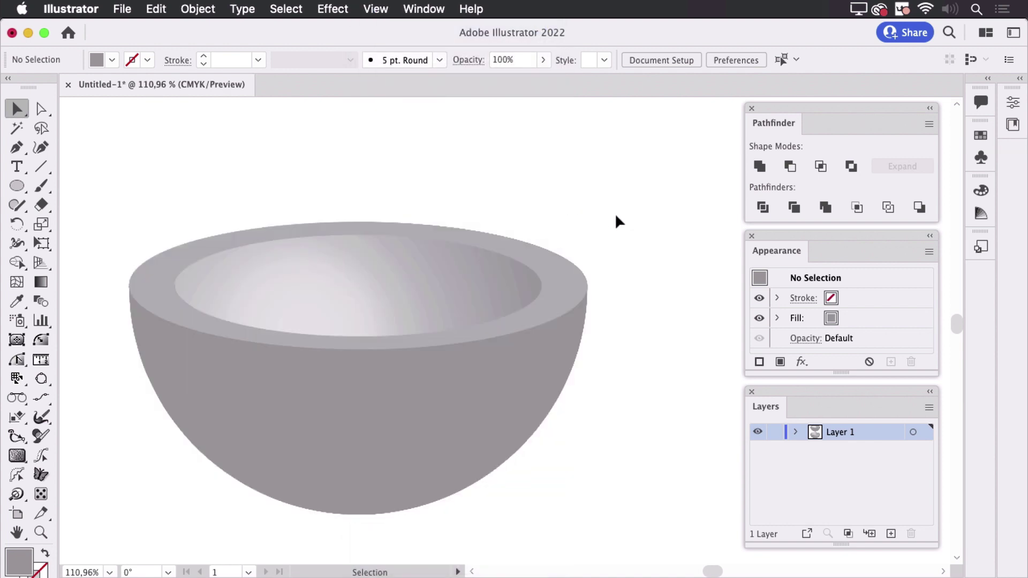
Examine the shading bands on the upper bowl's inner surface up close by selecting individual blend paths.
key("z")
left_click_drag(294, 280, 522, 285)
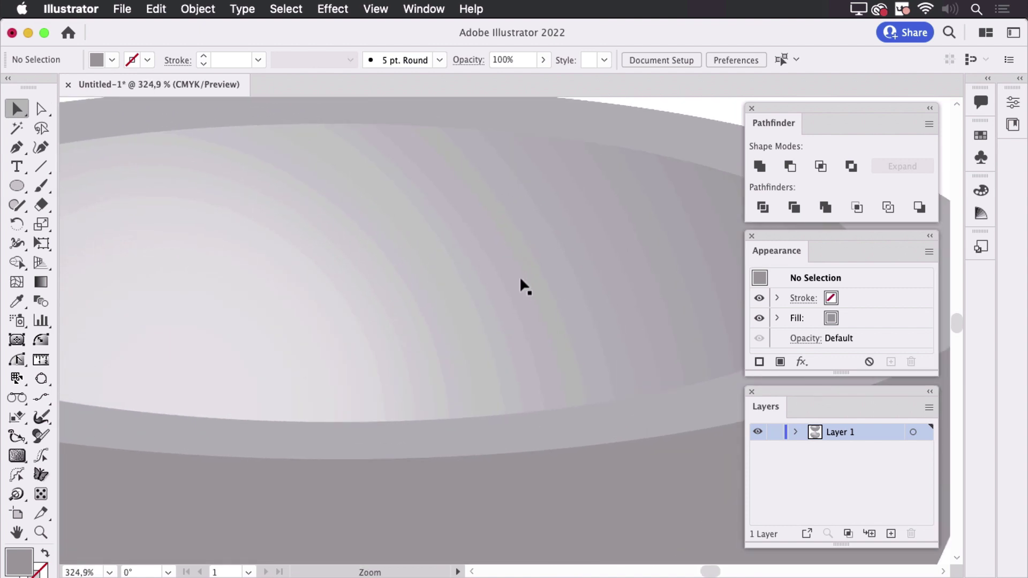
left_click(41, 109)
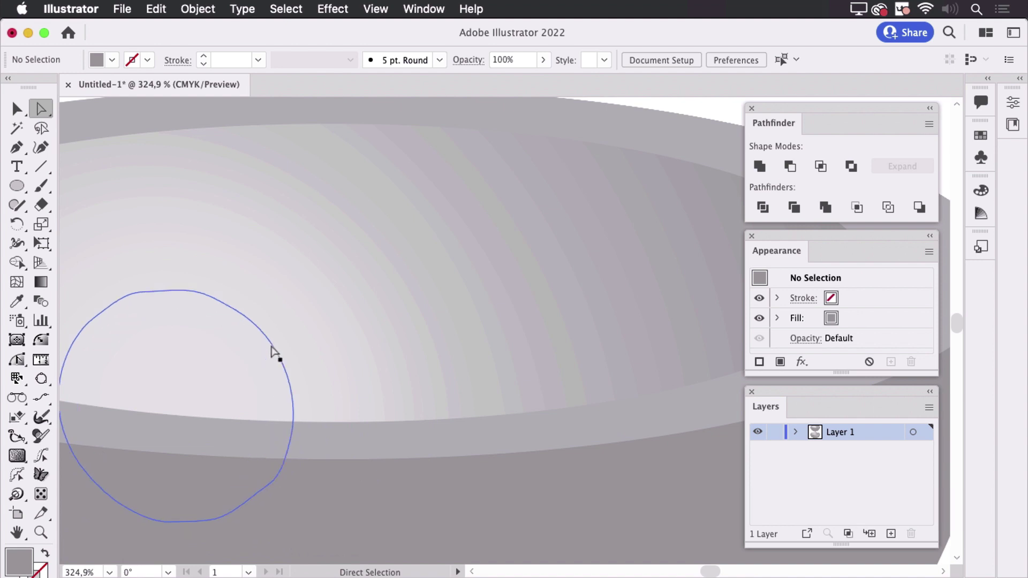
left_click_drag(270, 351, 514, 300)
left_click_drag(601, 289, 486, 328)
Open the lower bowl's 3D Revolve (Classic) effect with its full options and set the blend steps to 3.
scroll(485, 328, "down", 2)
scroll(374, 226, "down", 10)
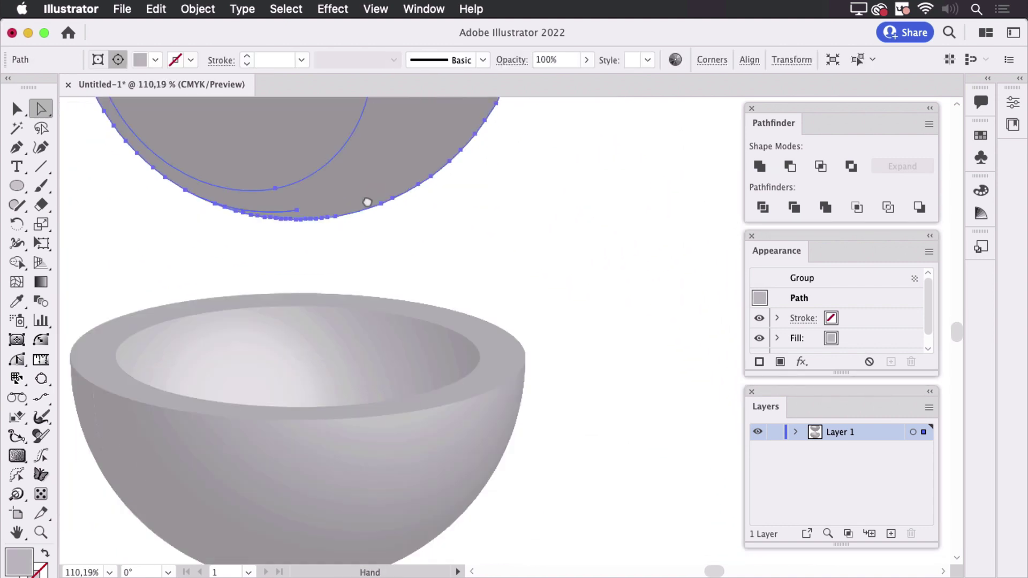
left_click(16, 109)
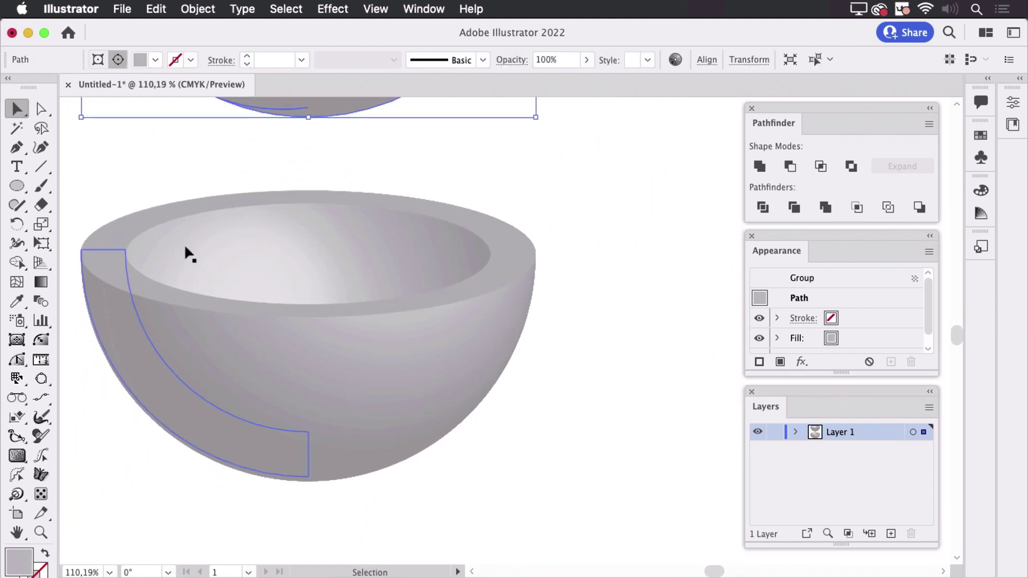
left_click(138, 357)
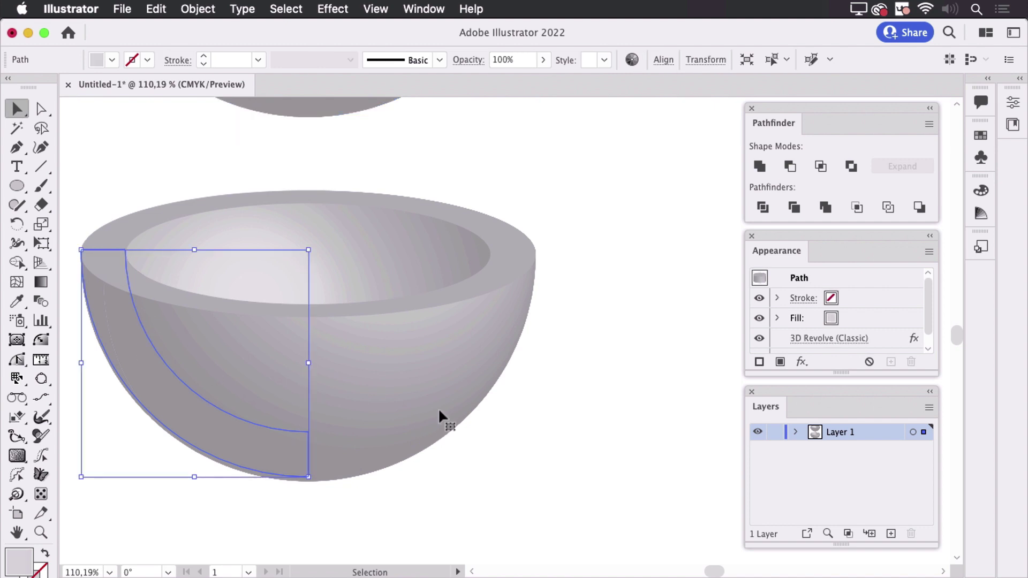
left_click(797, 340)
left_click(625, 336)
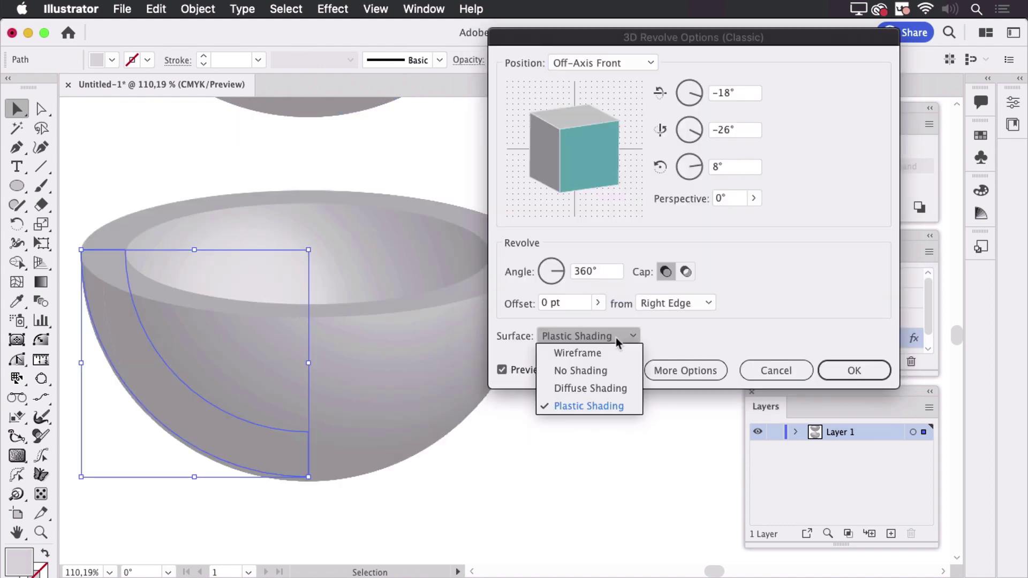
left_click(654, 323)
left_click(690, 370)
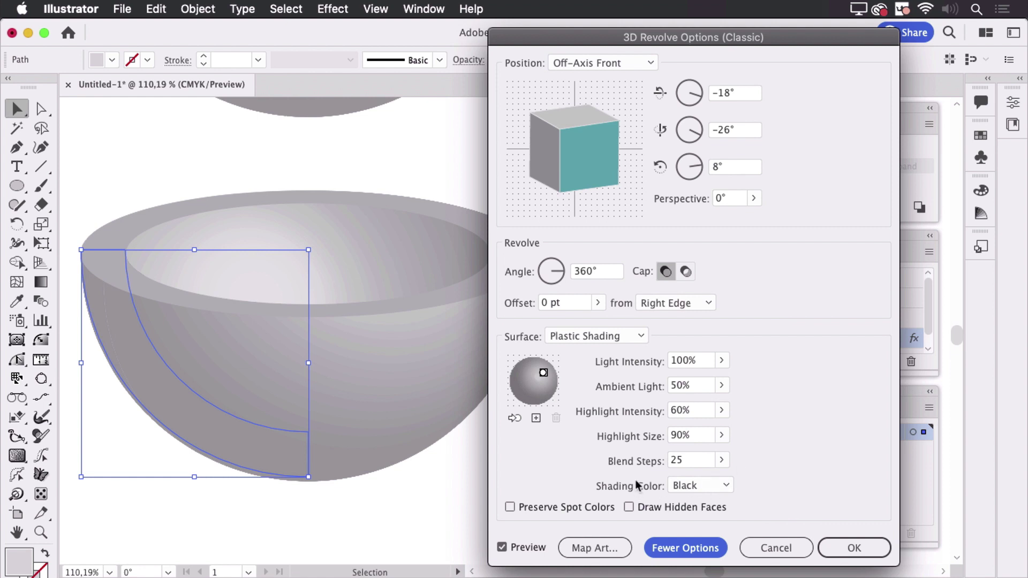
double_click(689, 459)
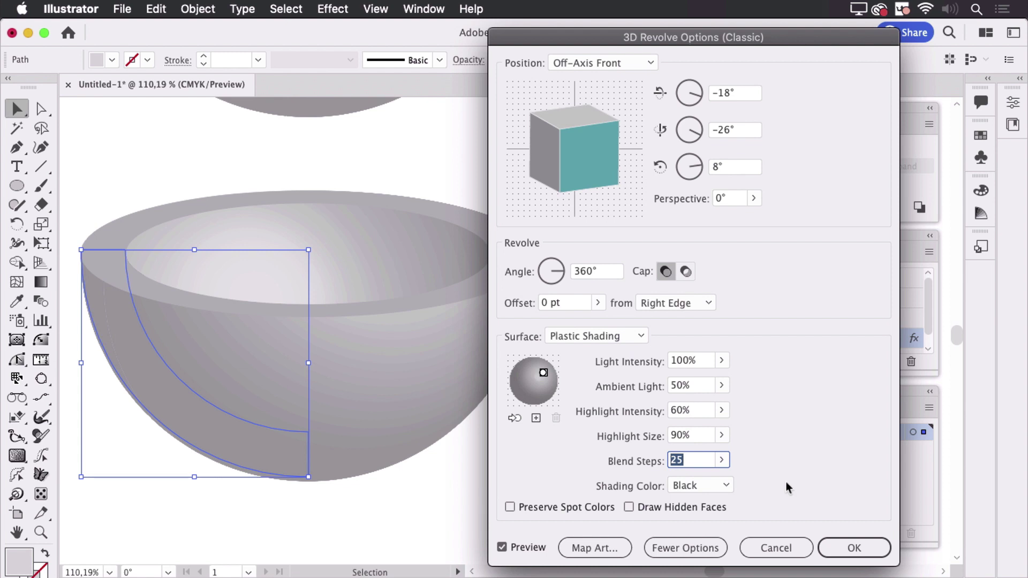
left_click_drag(703, 460, 655, 461)
type("3")
left_click(701, 436)
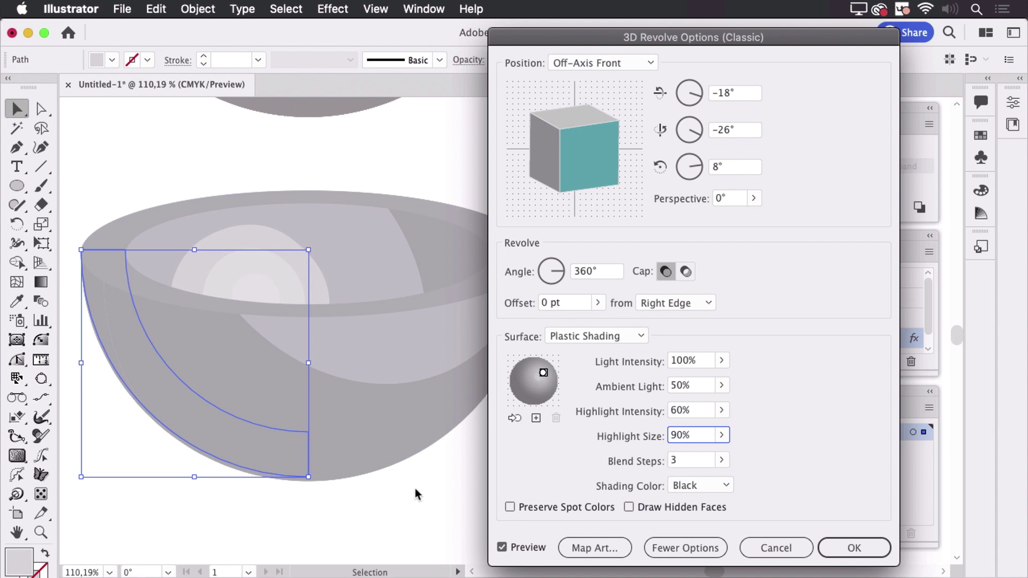
Preview Diffuse Shading on the lower bowl, and apply the revolve with its surface set to No Shading.
left_click(593, 336)
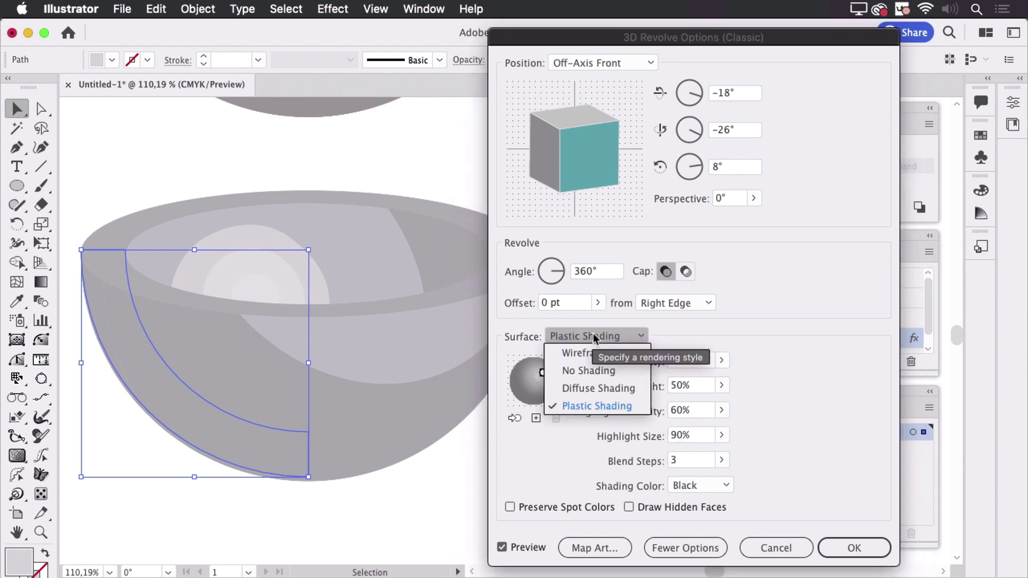
left_click(570, 388)
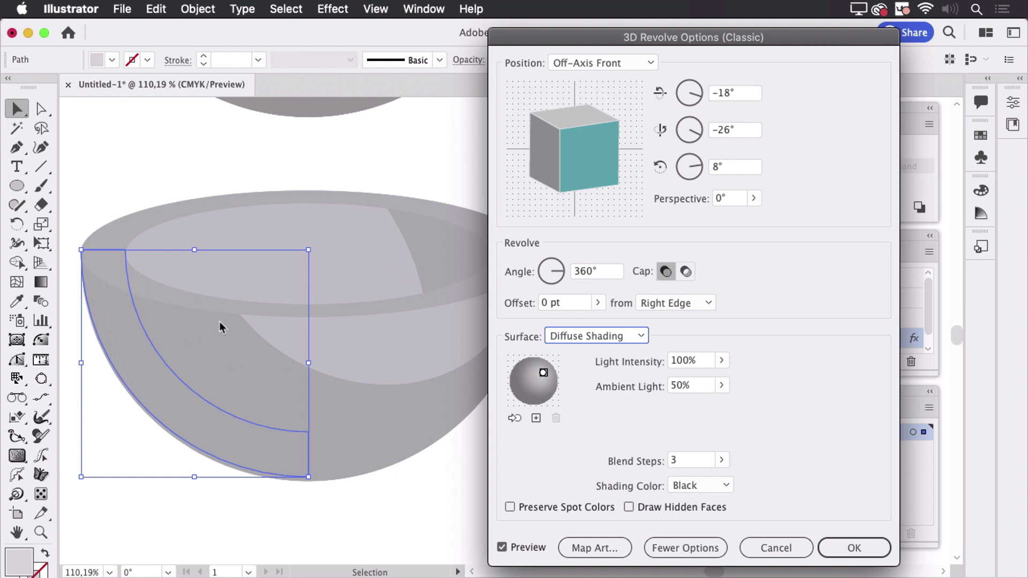
left_click(583, 339)
left_click(585, 369)
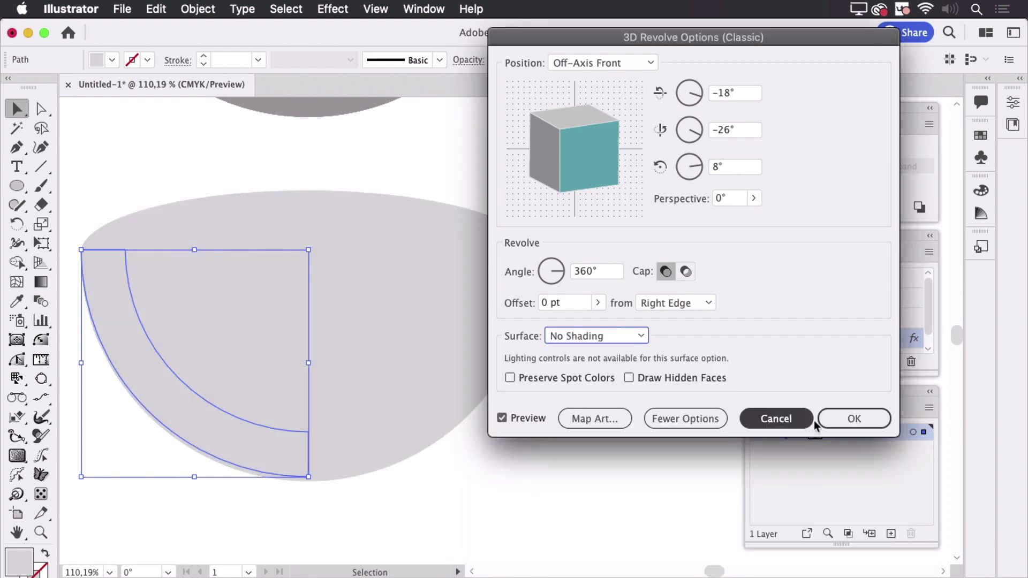
left_click(853, 418)
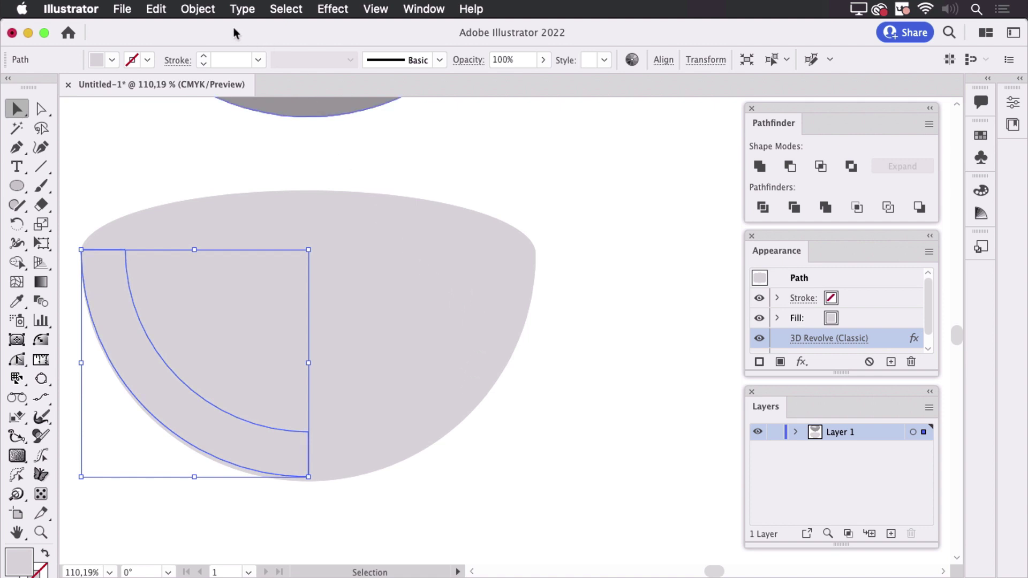
Expand the appearance of the unshaded lower bowl and clear the selection.
left_click(198, 8)
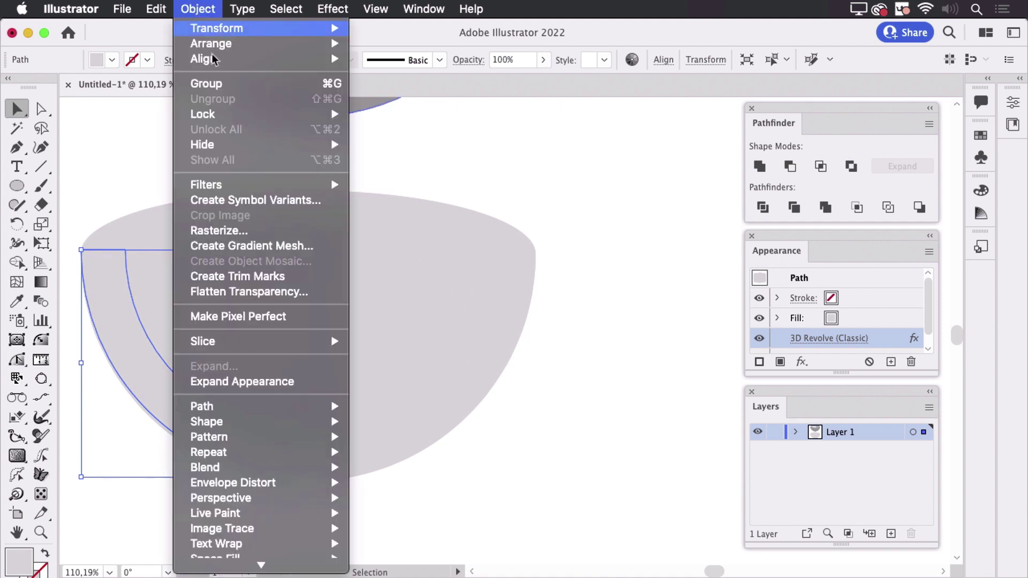
left_click(252, 382)
left_click(625, 431)
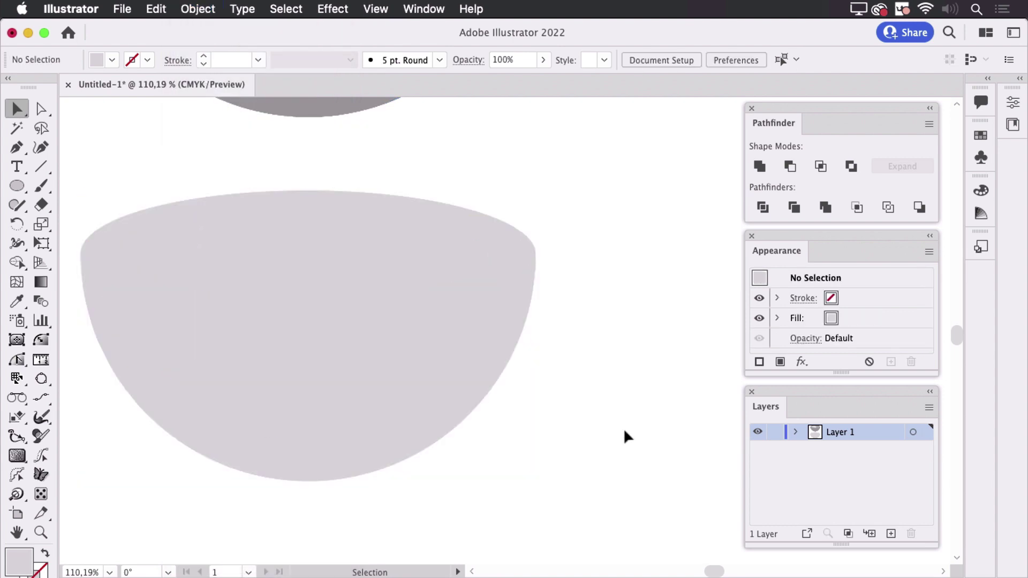
Select the expanded lower bowl and unfold its nested groups in Layer 1 to list the individual pieces.
left_click(367, 288)
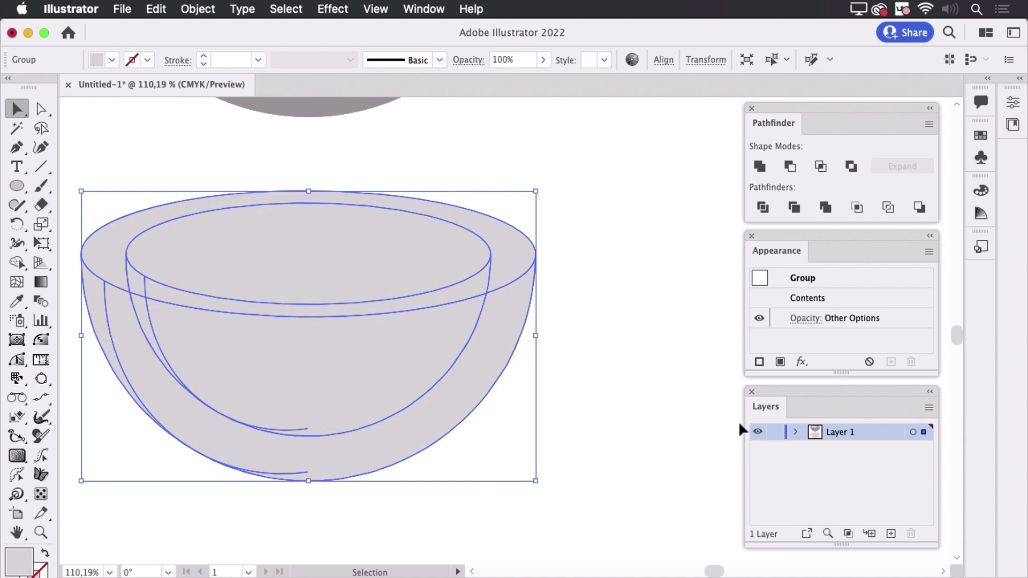
left_click_drag(780, 393, 608, 160)
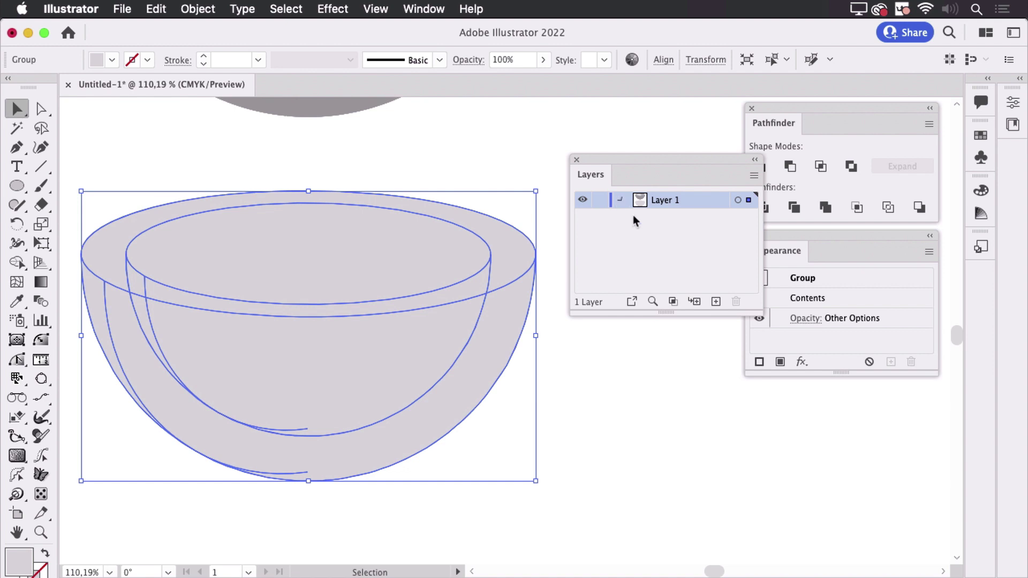
left_click(620, 200)
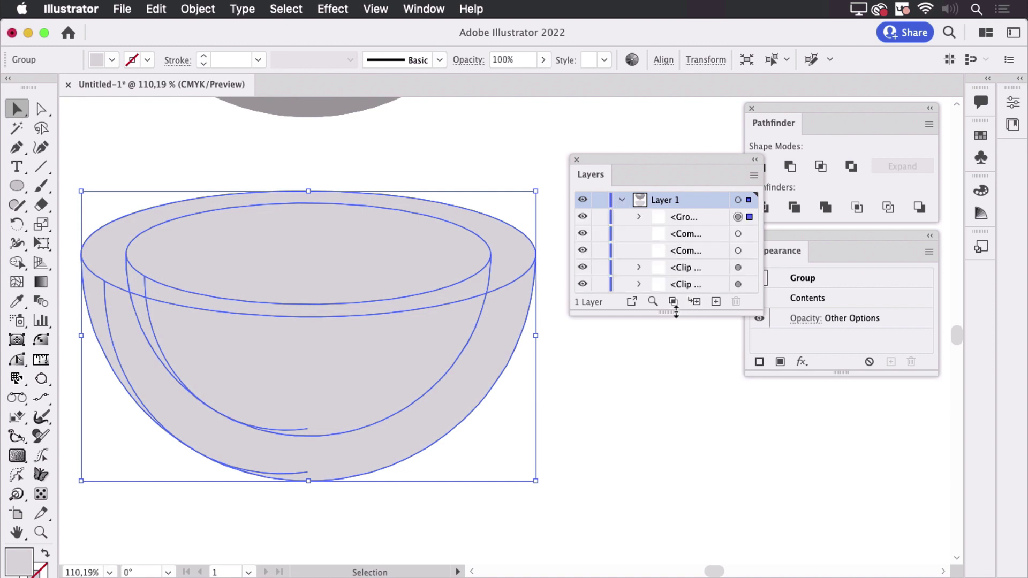
left_click(639, 217)
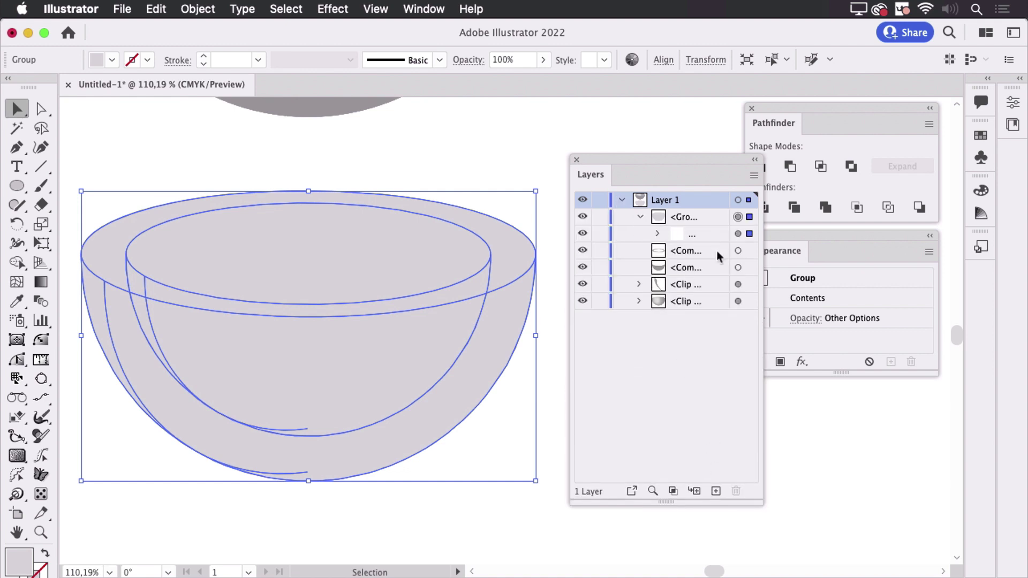
left_click(657, 234)
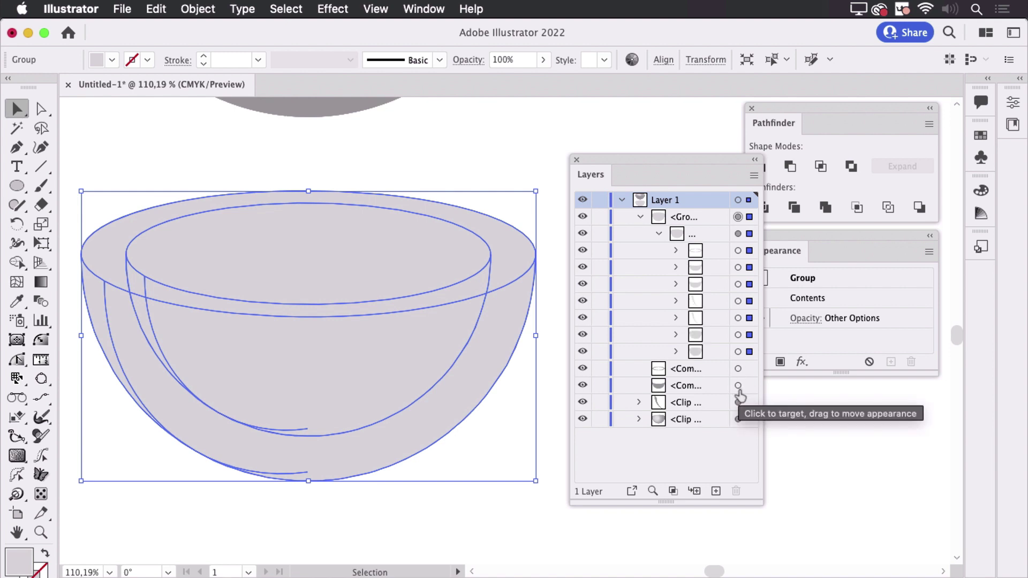
Inspect the expanded bowl's outer and inner surface pieces one by one, ending with the front outer piece selected, and move the layer list aside.
left_click(676, 351)
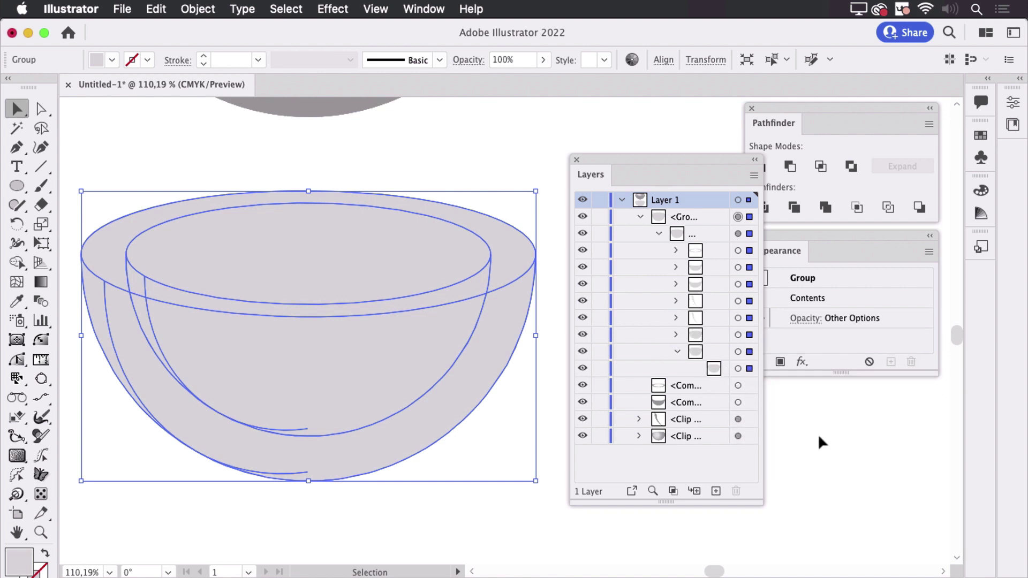
left_click(737, 369)
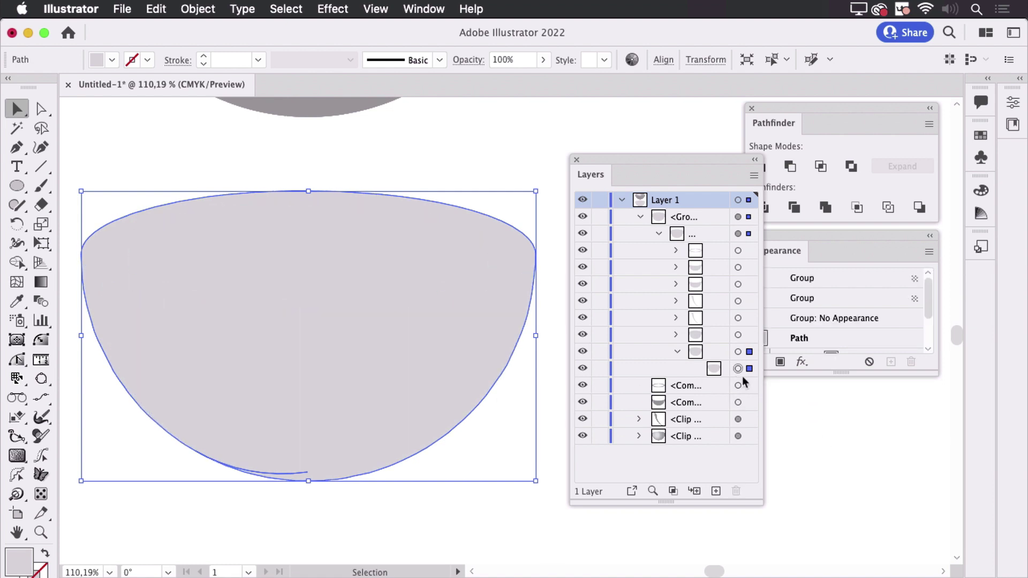
left_click(675, 335)
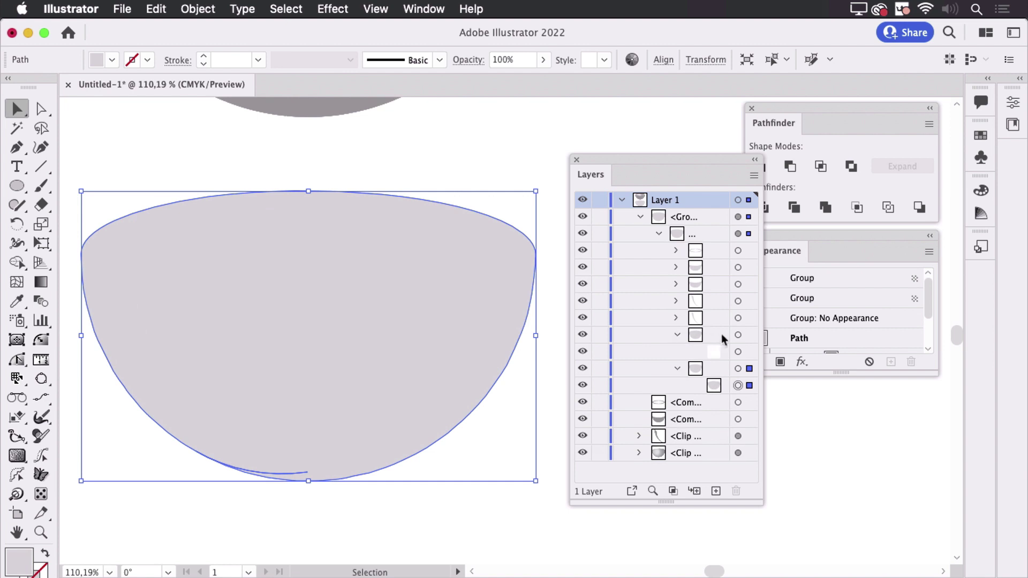
left_click(738, 335)
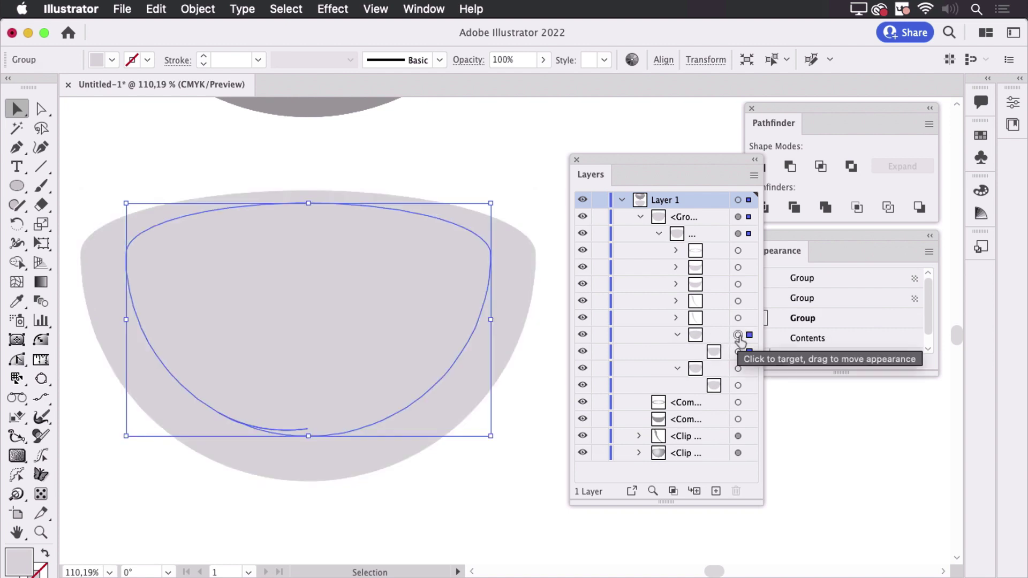
left_click(738, 284)
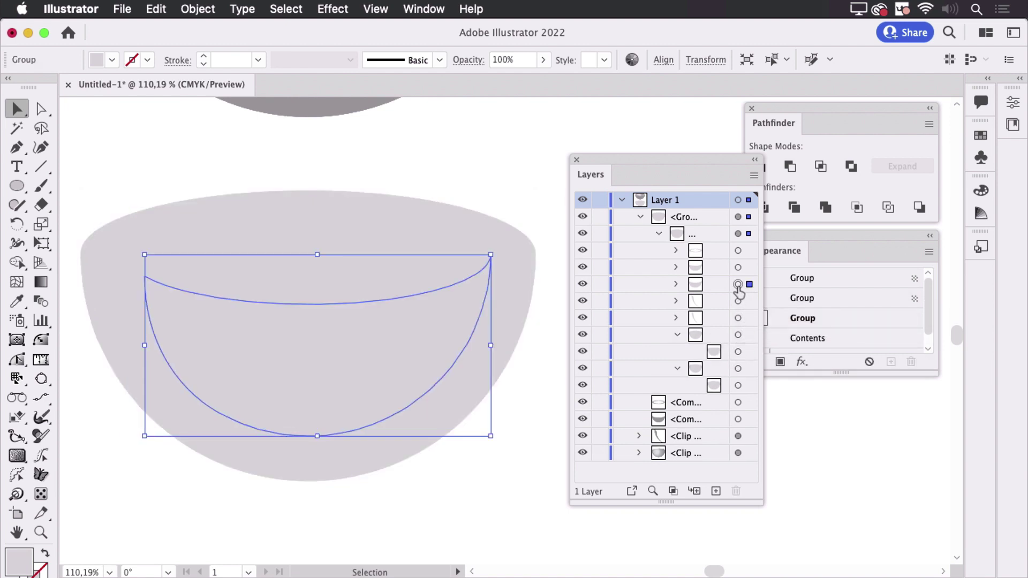
left_click(738, 268)
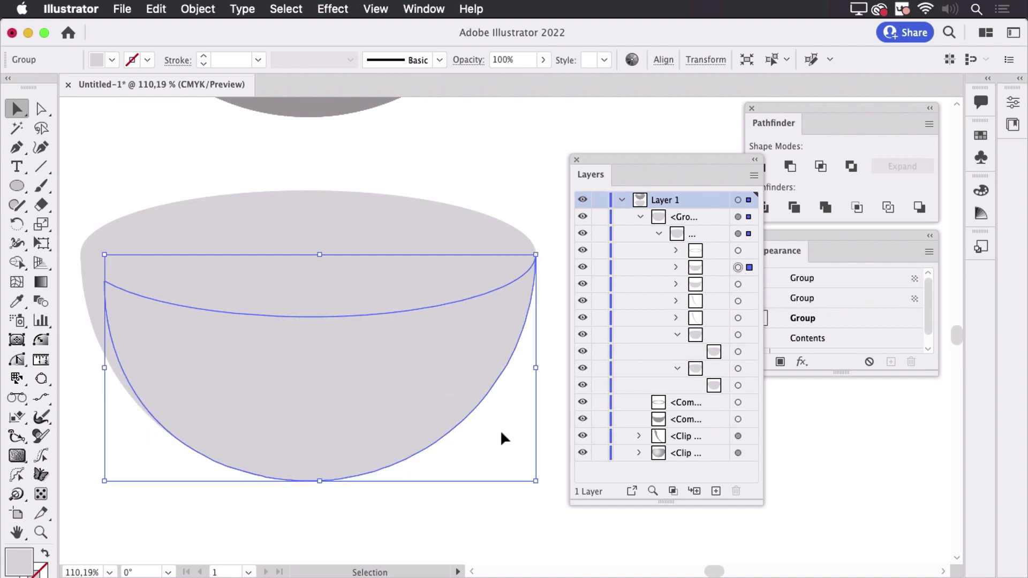
left_click(676, 267)
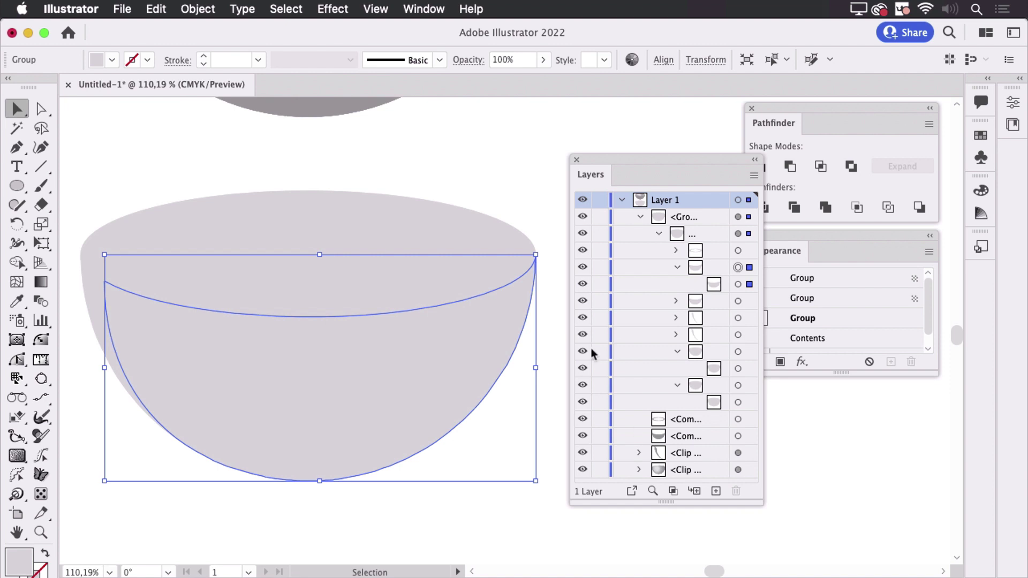
left_click_drag(662, 175, 820, 439)
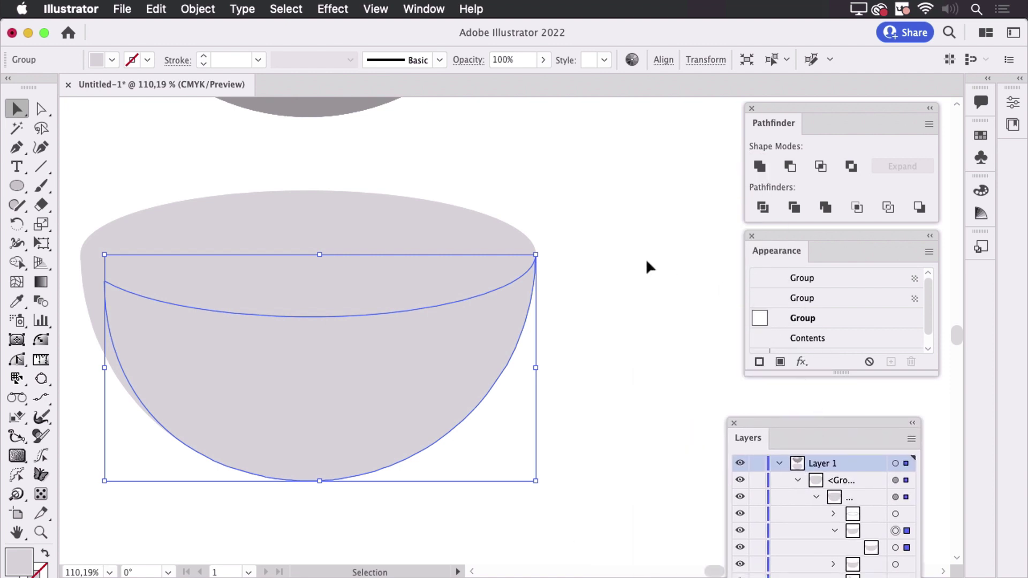